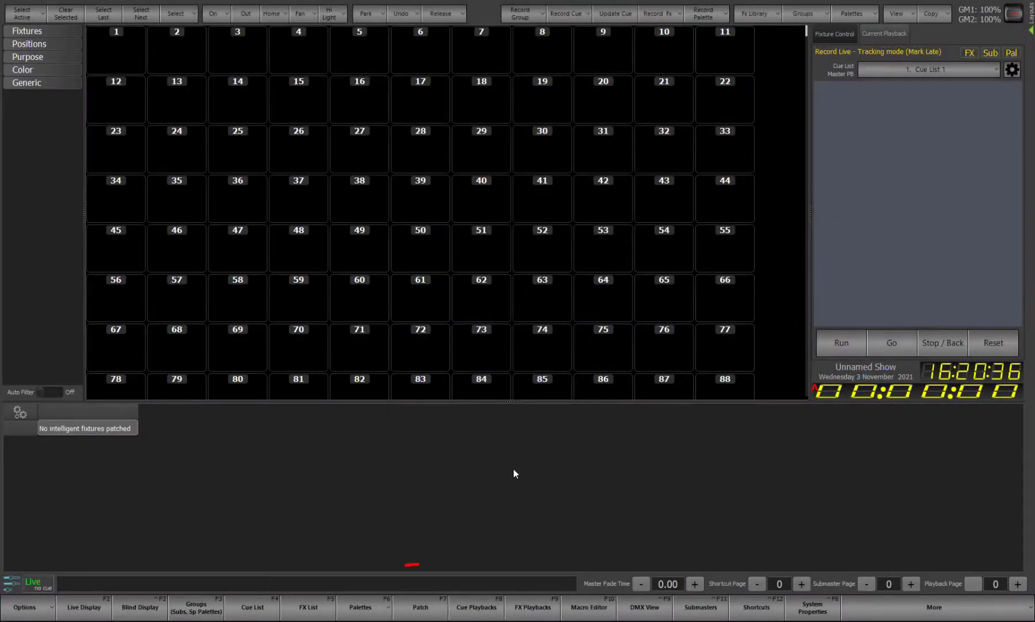
key(F7)
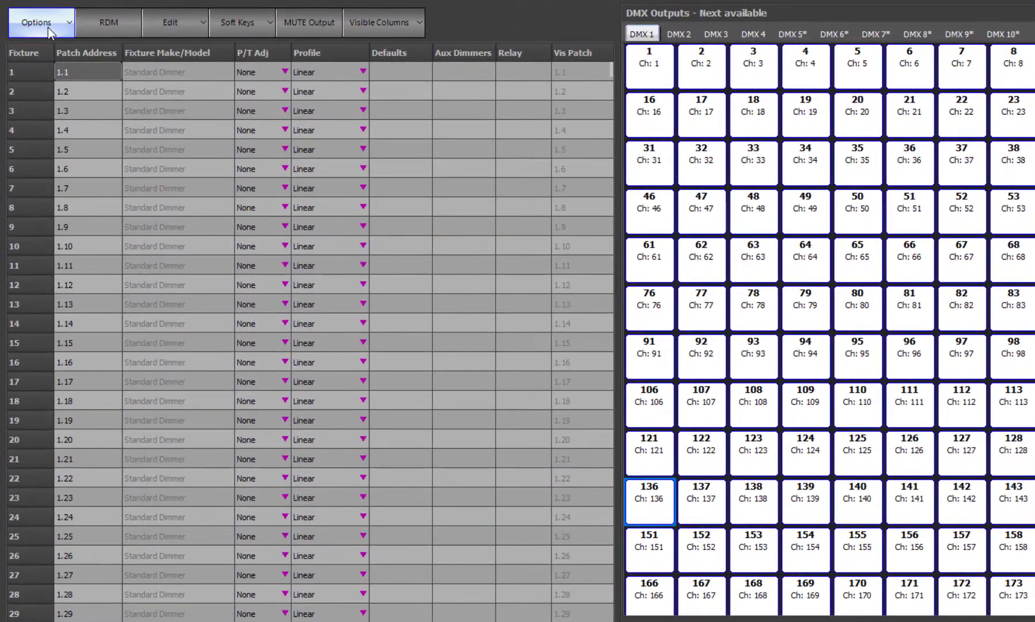
Step: Clear all channels from the patch via Options > Clear patch and confirm the warning
click(48, 27)
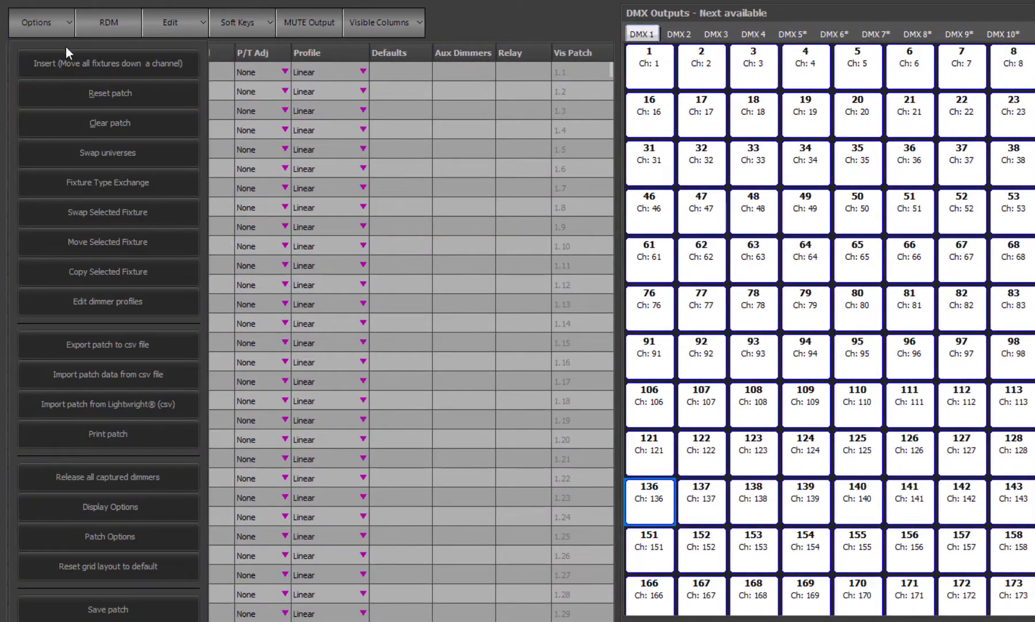
click(116, 124)
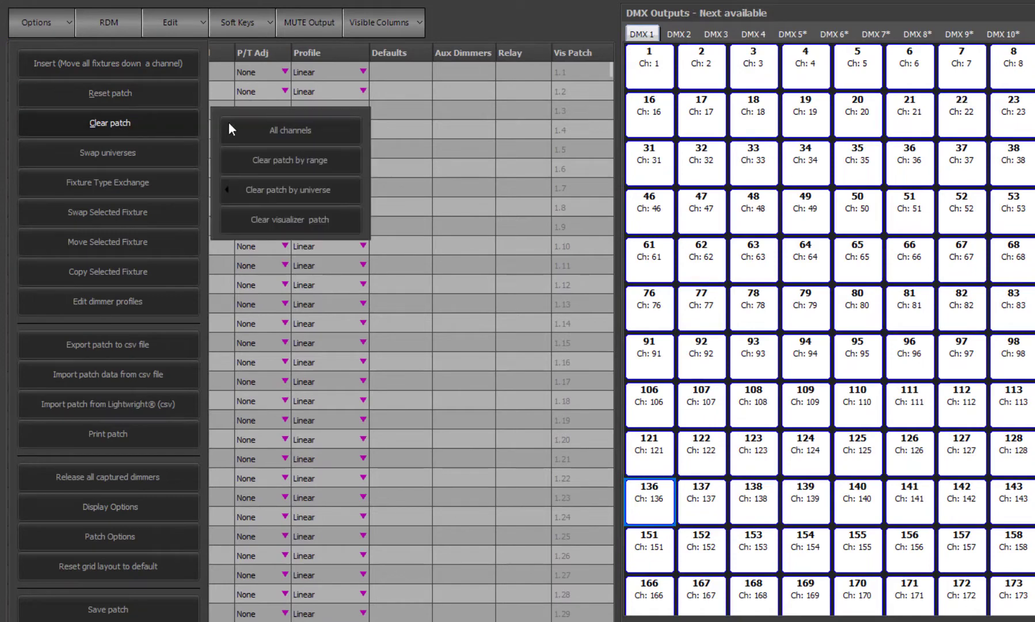
click(275, 129)
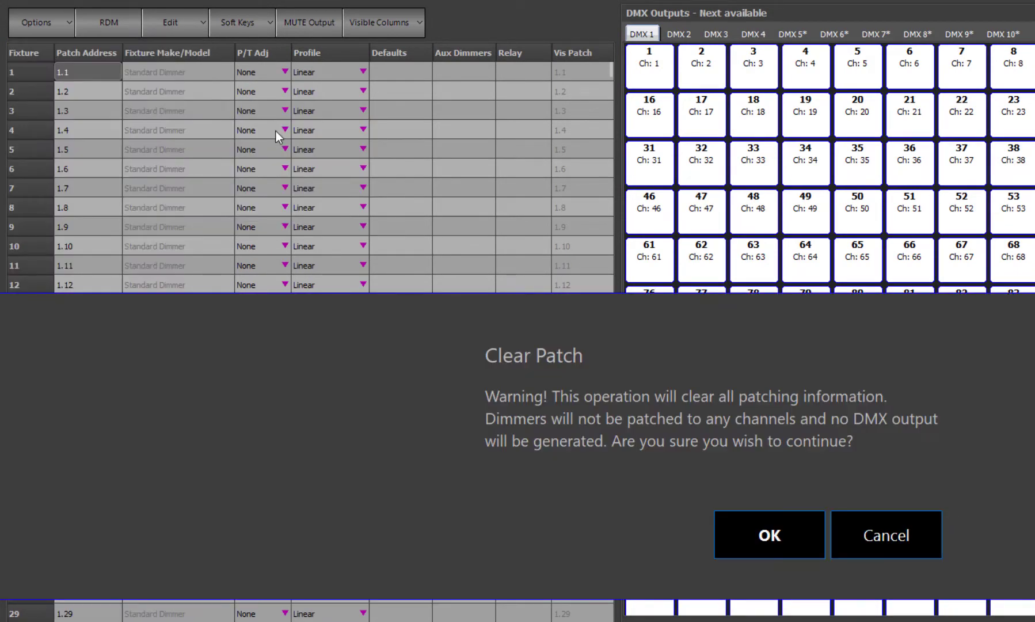
click(769, 534)
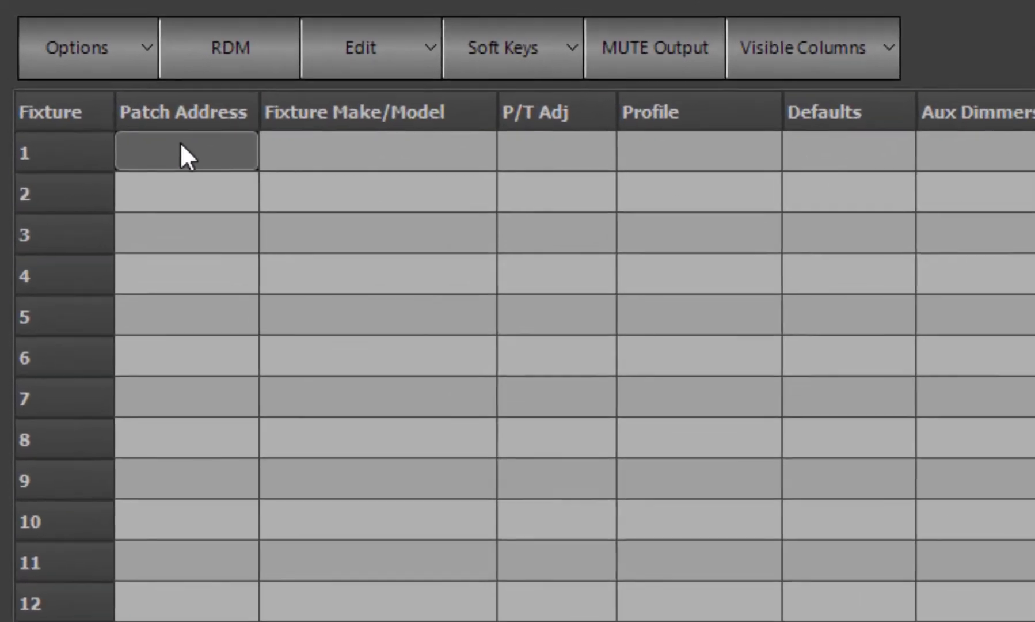
Step: Patch fixtures 1–4 as Standard Dimmers at addresses 1.20, 1.21, 1.15 and 1.10+1.9
click(135, 104)
text(20)
key(Return)
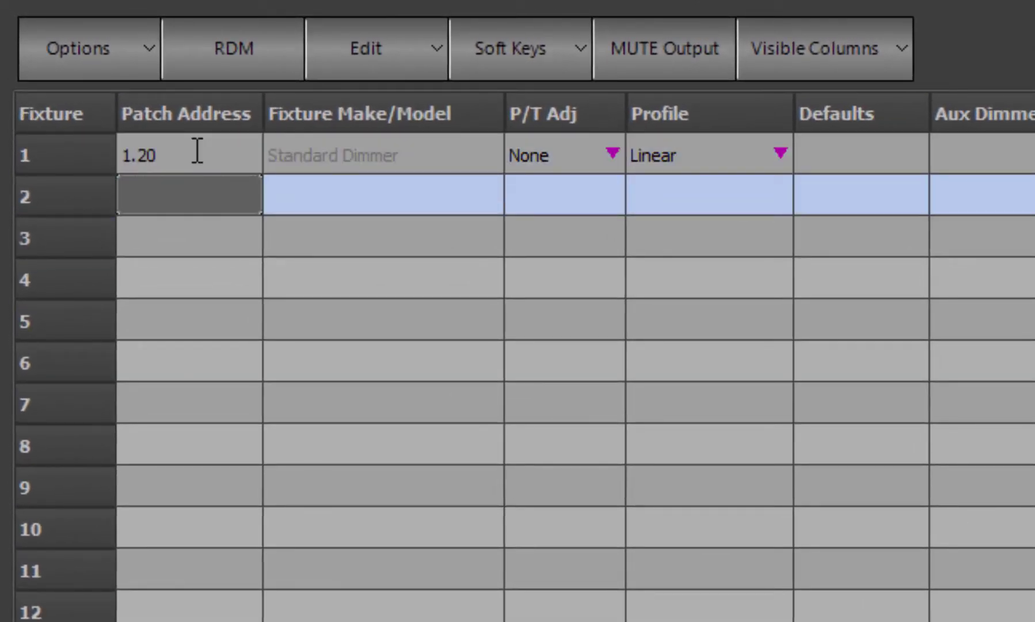
text(21)
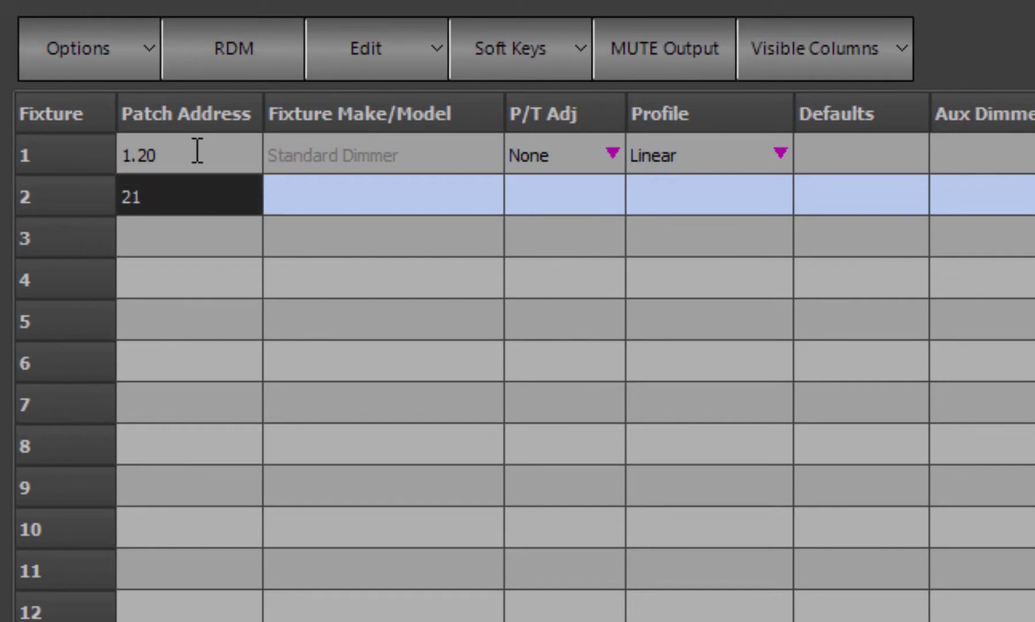
key(Return)
text(15)
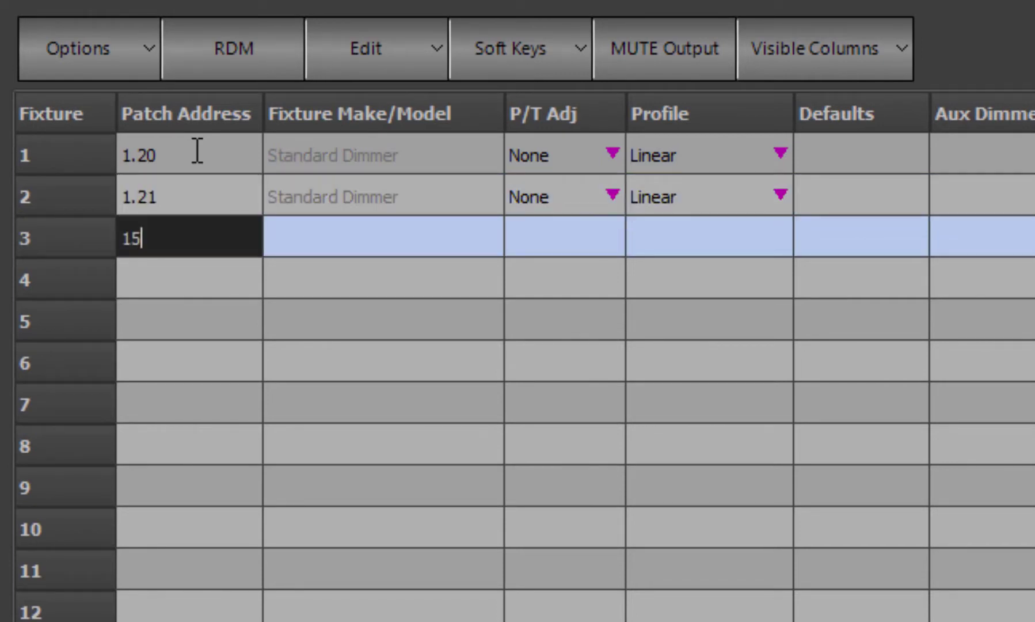
key(Return)
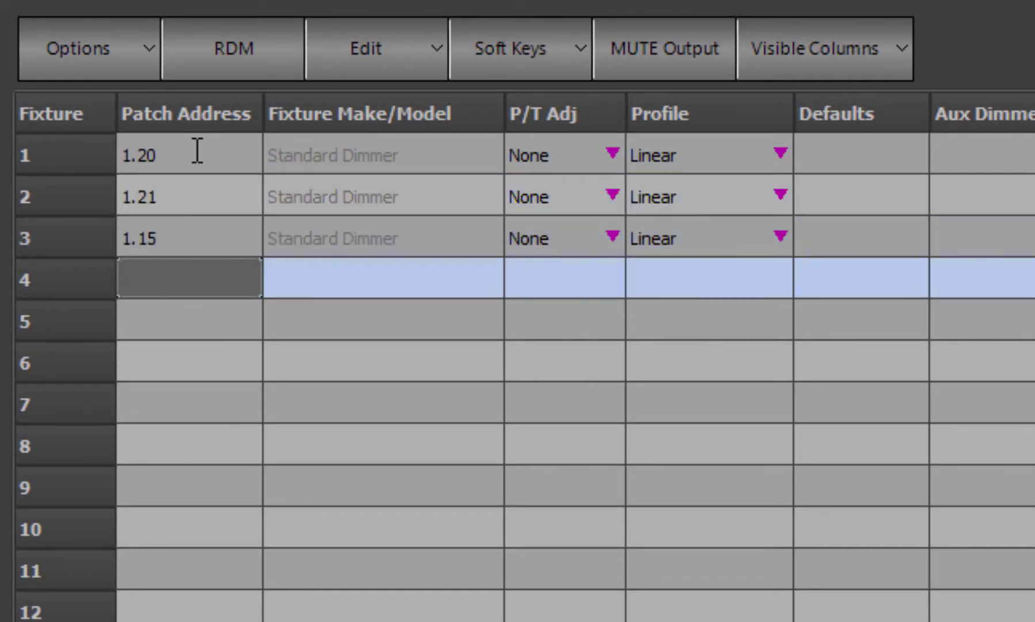
text(10+9)
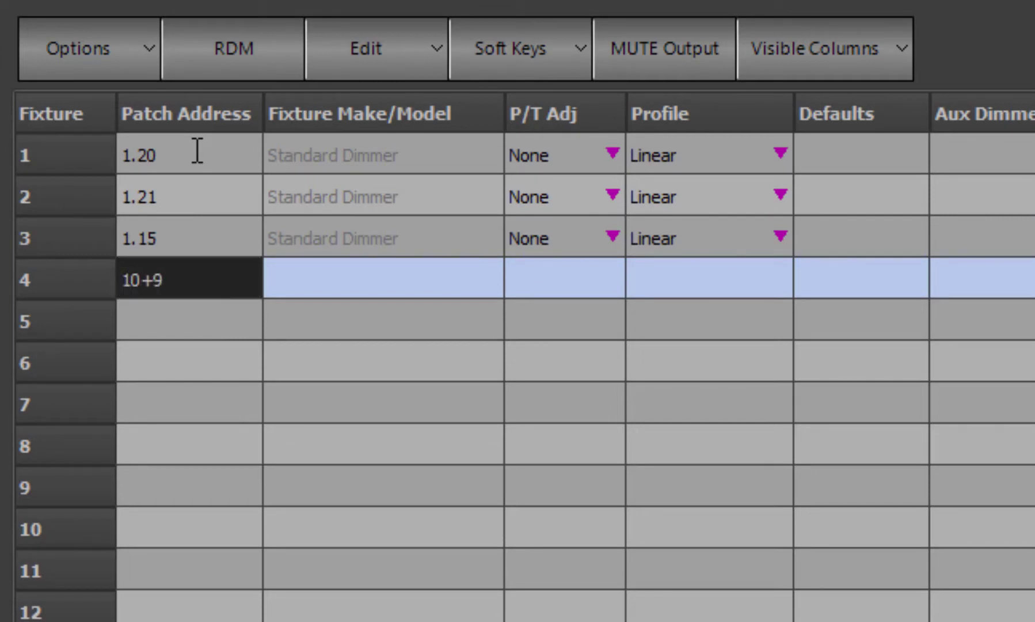
key(Return)
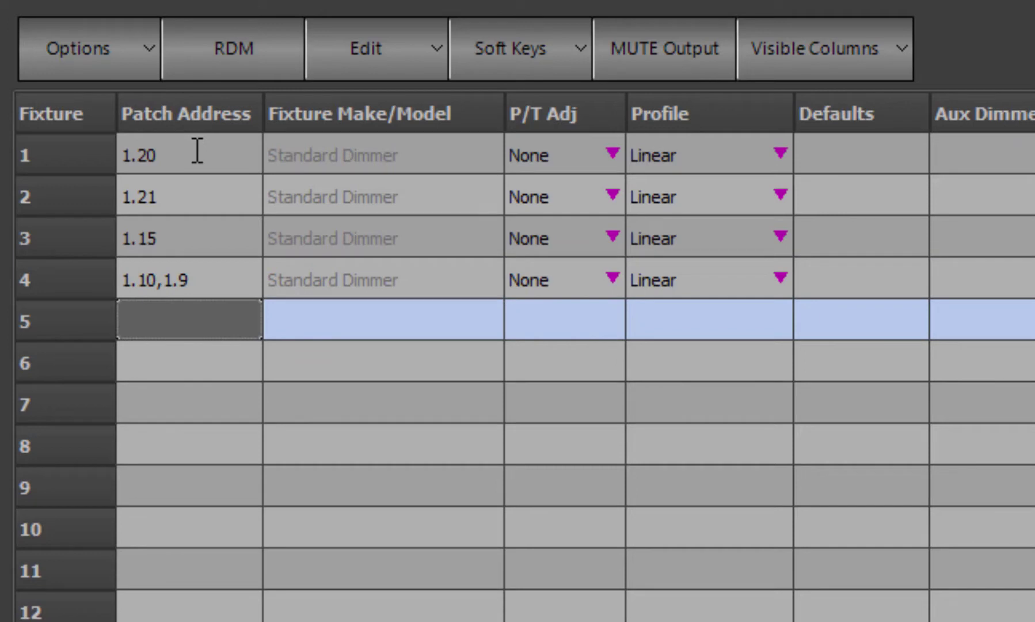
Step: Patch fixture 5 at 1.1 and extend fixtures 6–8 sequentially to 1.2–1.4
text(1)
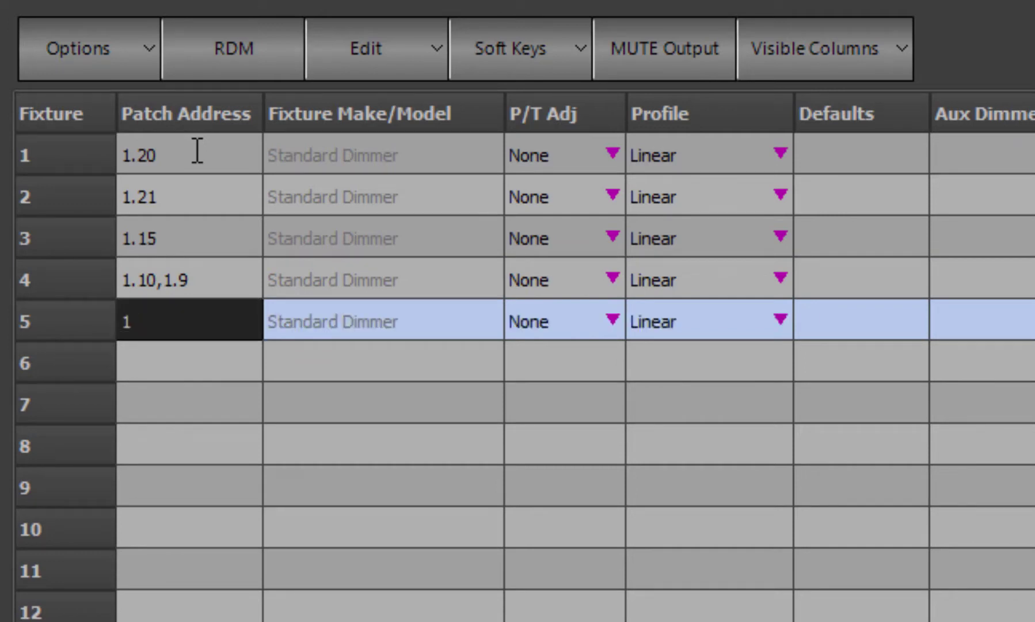
key(Return)
key(Up)
key(shift+Down)
key(shift+Down)
key(shift+Down)
key(shift+Down)
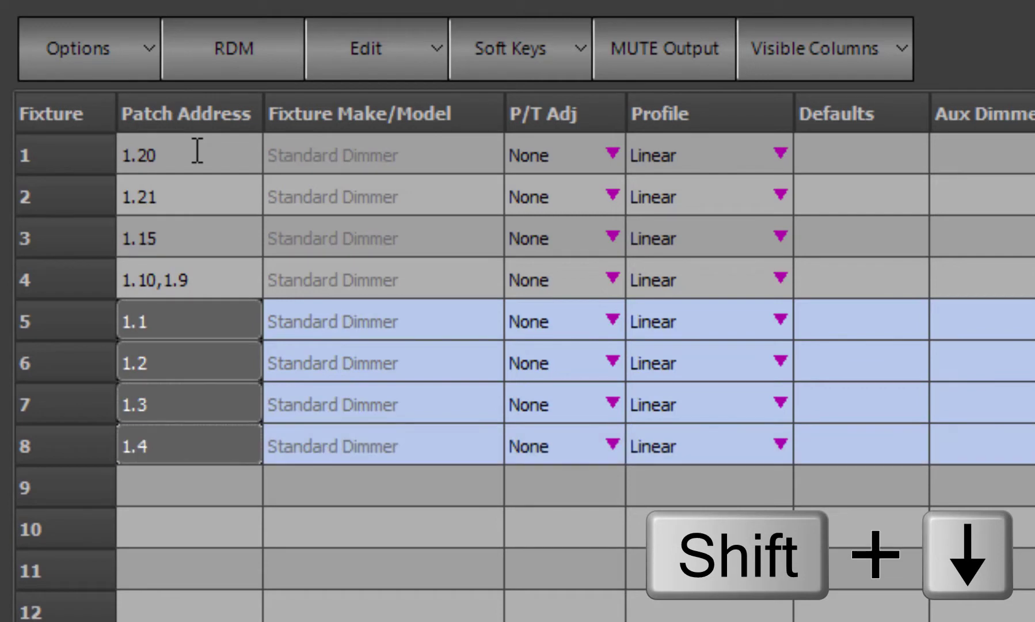
key(Down)
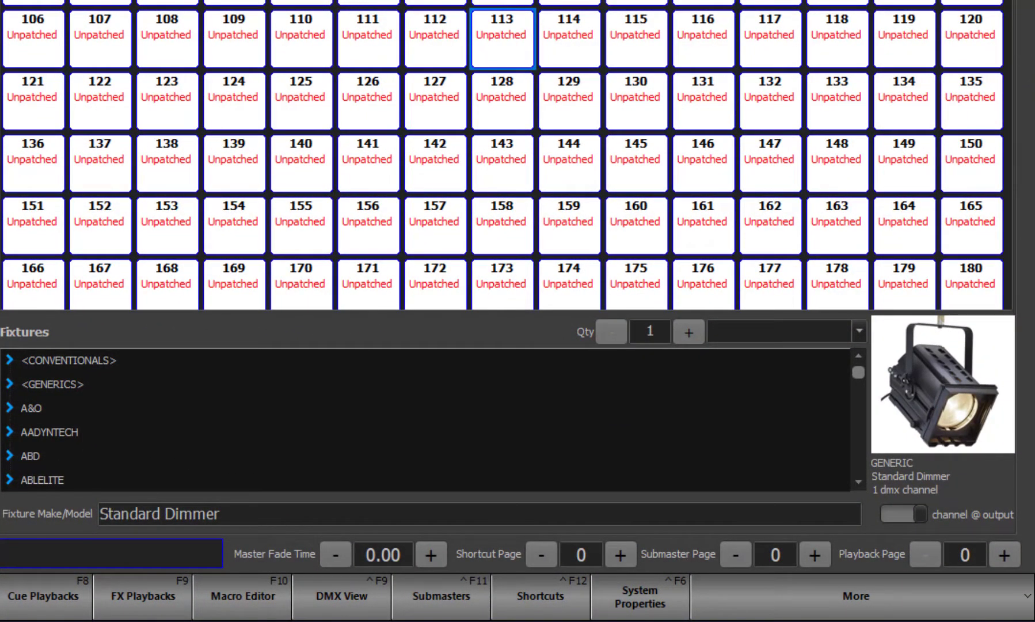
Step: Search '2600 p' and set the fixture type to VARI-LITE VL2600 Profile (16Bit Enhanced)
click(376, 515)
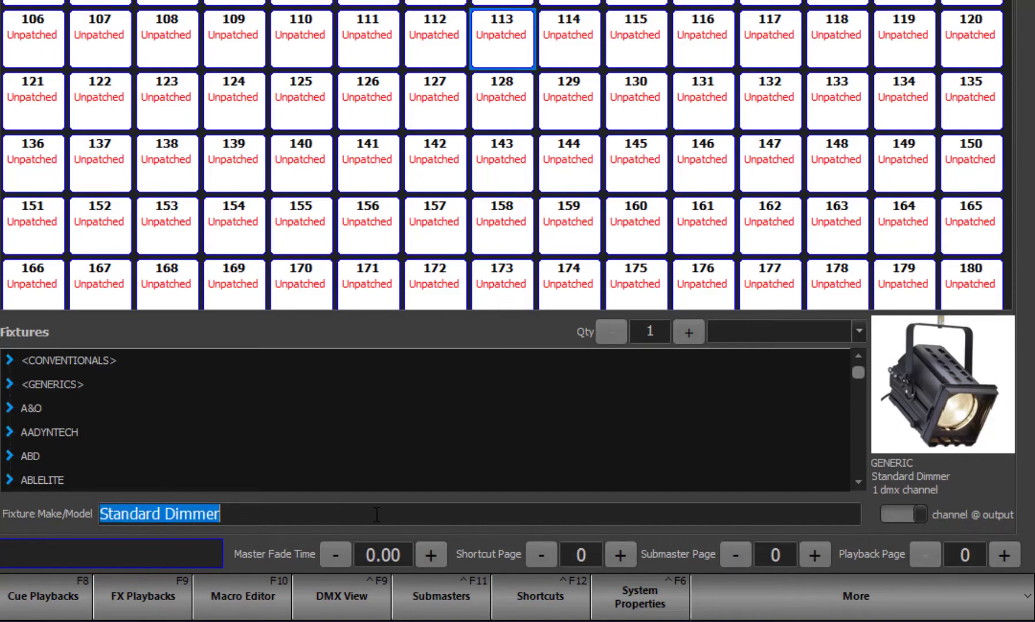
text(2600 p)
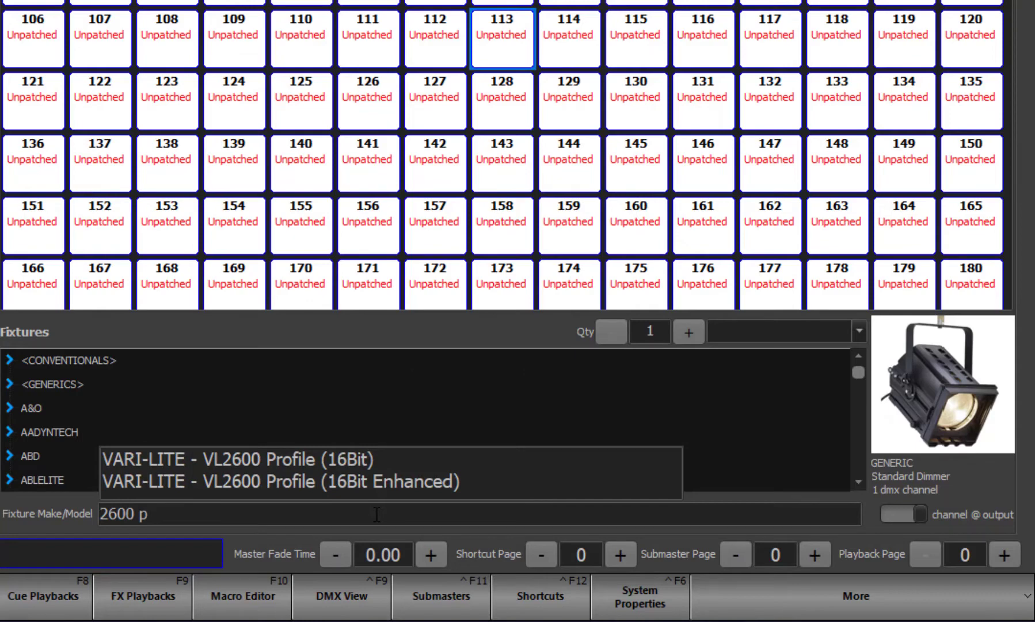
key(Down)
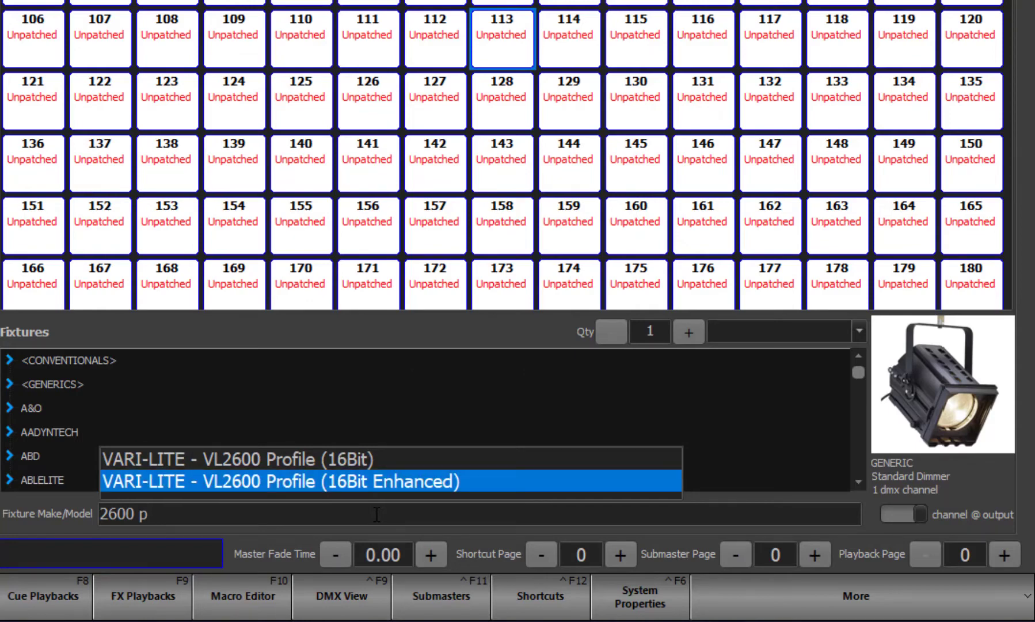
key(Return)
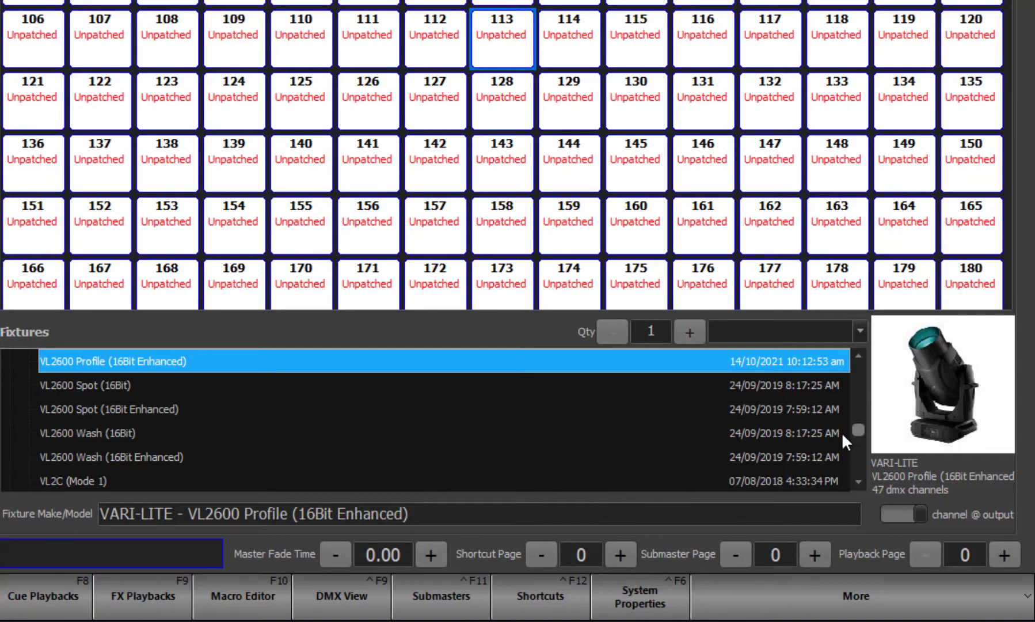
drag(858, 430, 858, 371)
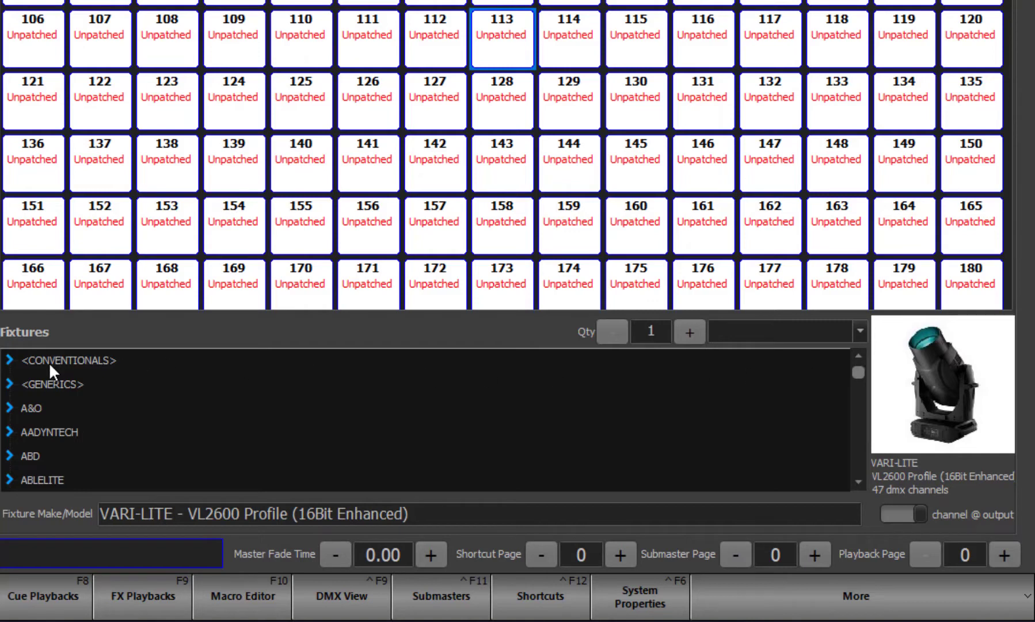
Step: Expand the CONVENTIONALS and GENERICS groups in the Fixtures list
click(8, 359)
drag(856, 374, 856, 373)
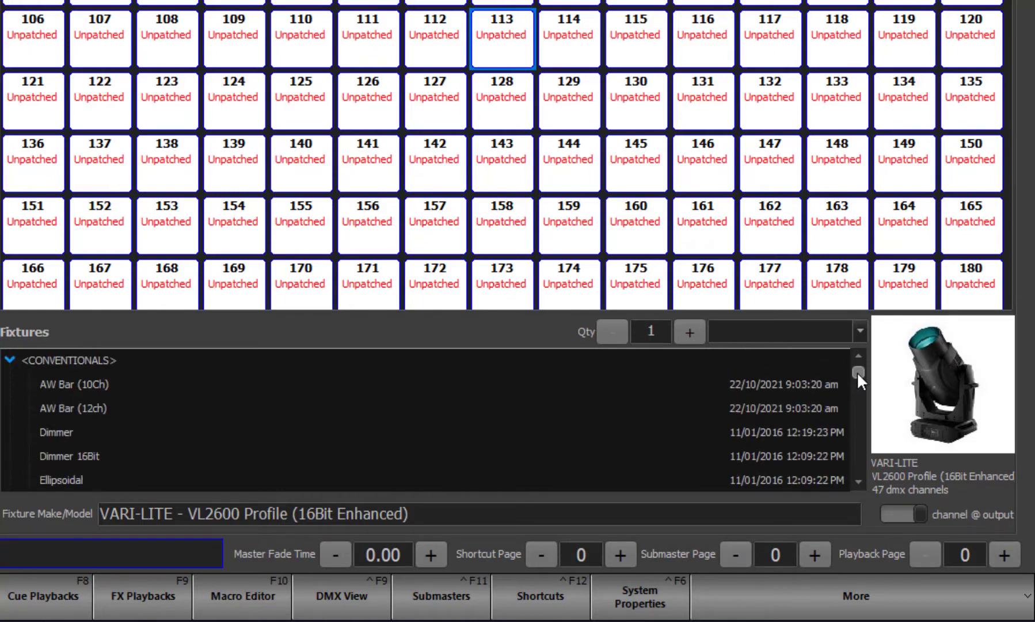
scroll(859, 484, down, 4)
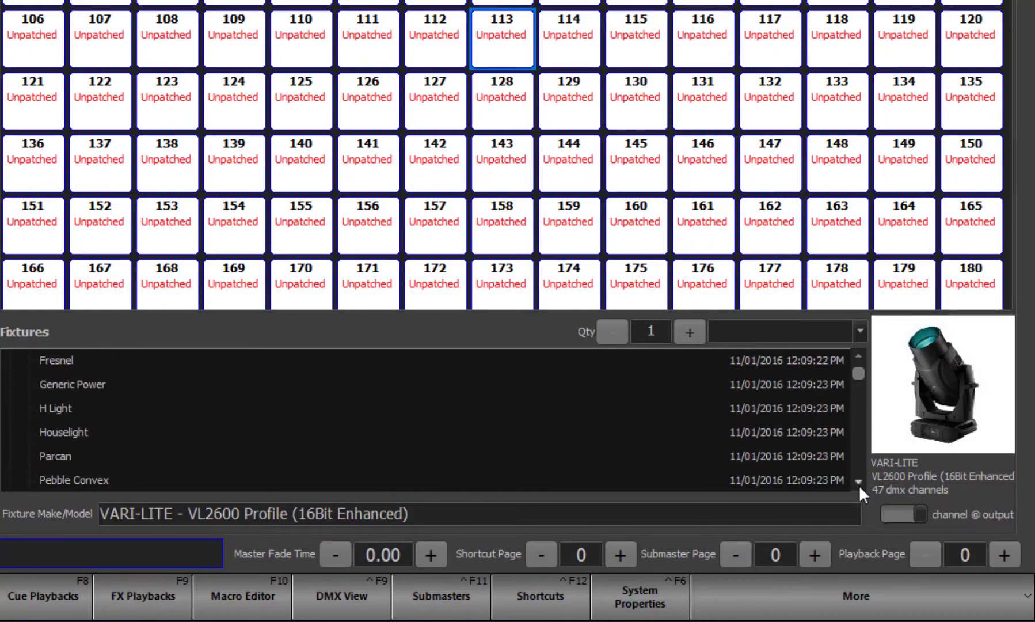
scroll(859, 484, down, 2)
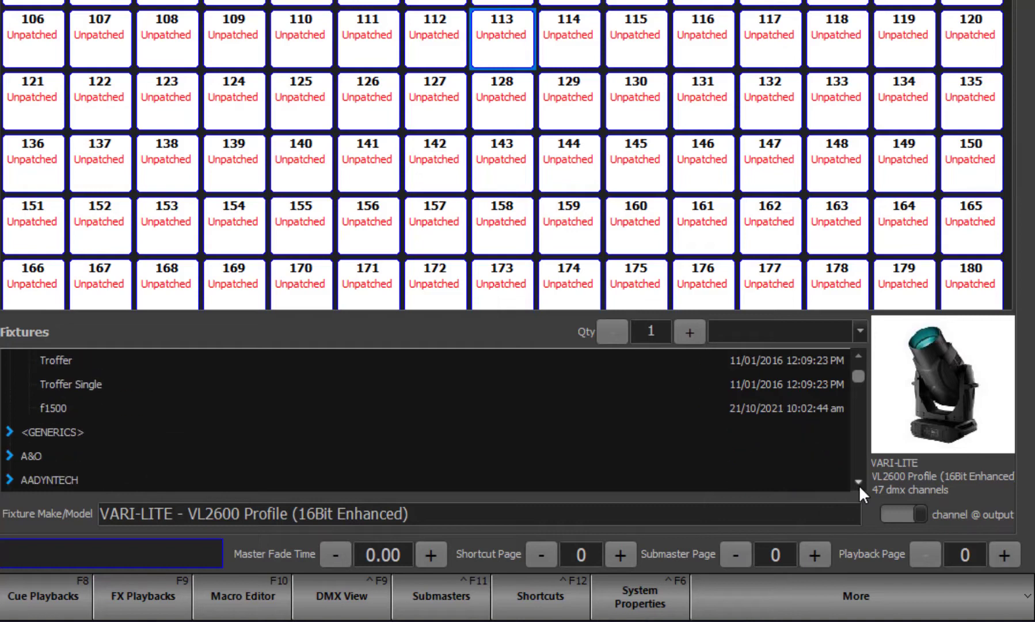
click(10, 432)
scroll(859, 483, down, 4)
scroll(859, 483, down, 5)
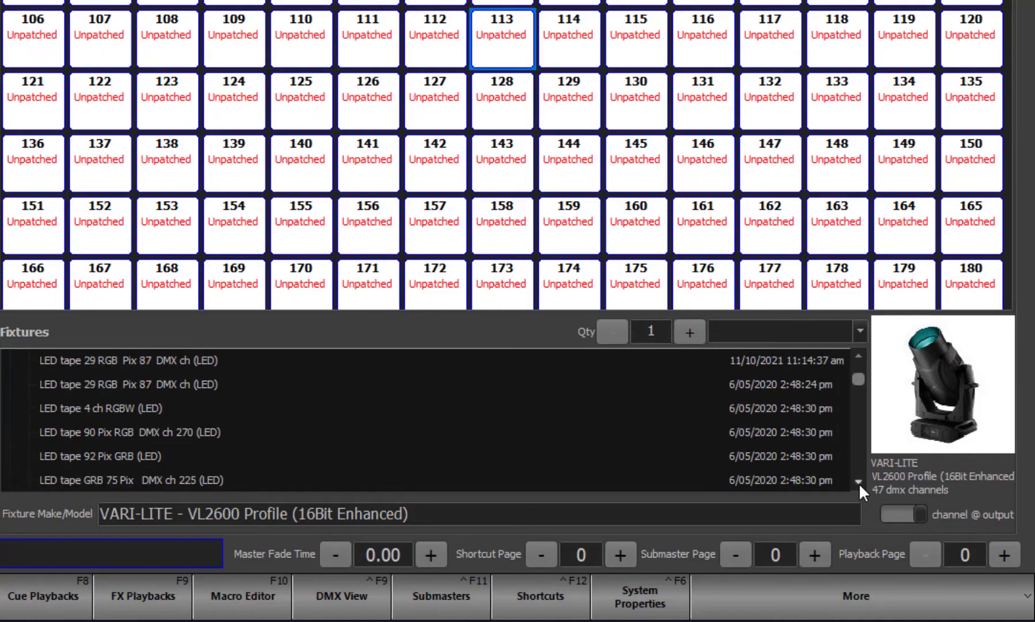
Step: Raise the fixture quantity to patch from 1 to 4
click(694, 332)
click(694, 333)
click(694, 332)
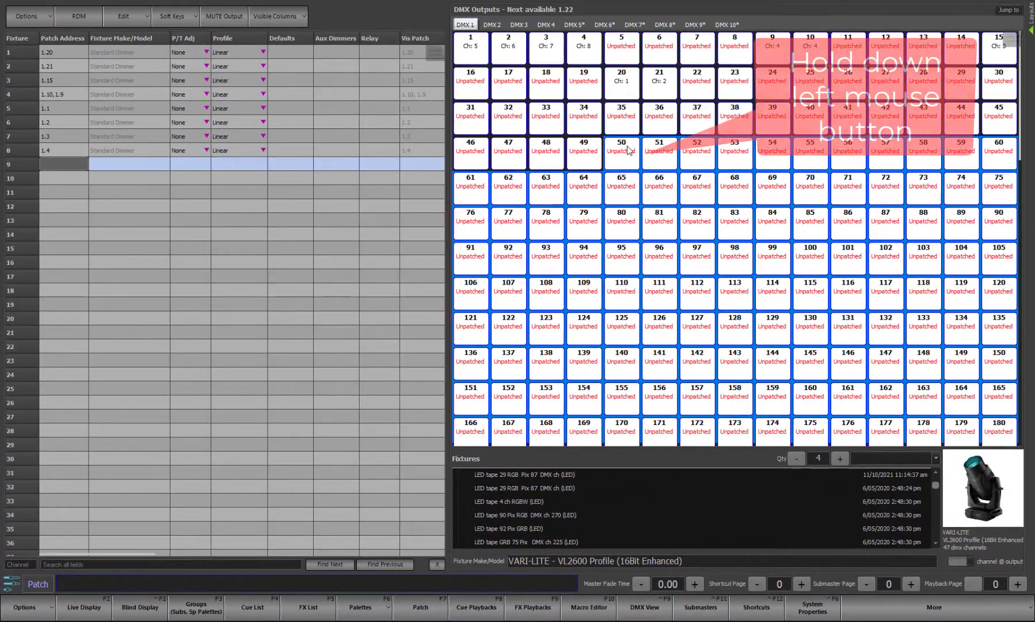
Step: Drag the four VL2600 Profiles onto row 10, patching channels 10–13 at 1.50, 1.97, 1.144, 1.191
drag(537, 176, 67, 178)
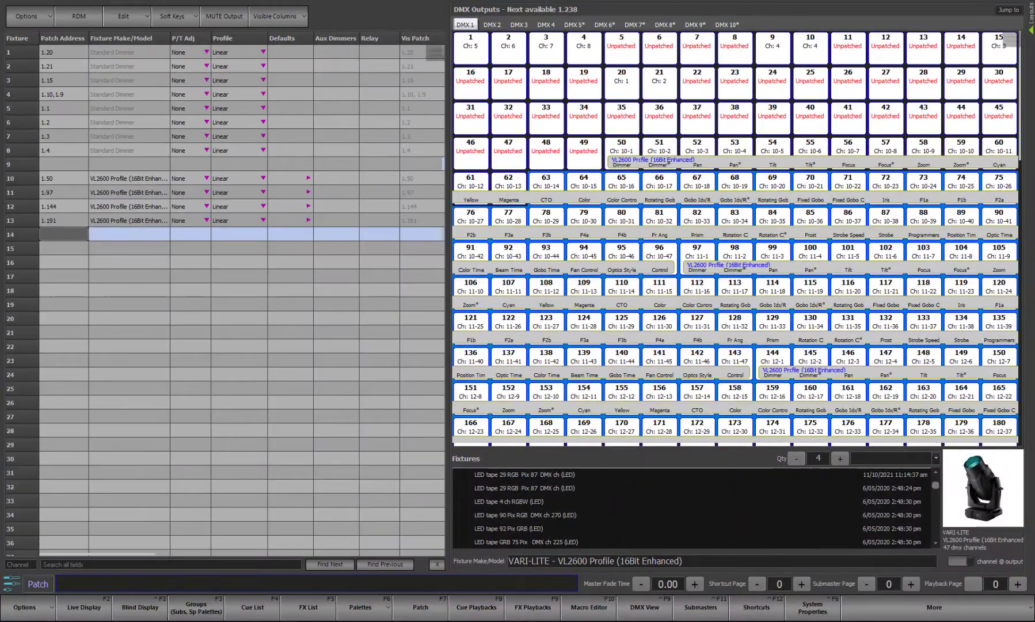
key(Escape)
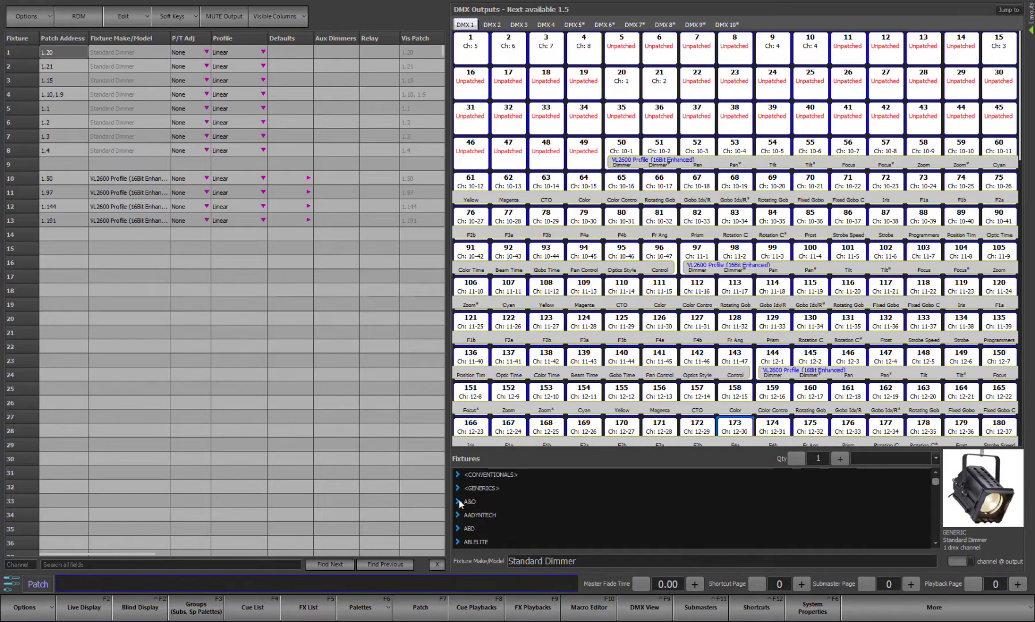
Step: In Live Display, select fixtures 1–8 and release their held values
click(91, 609)
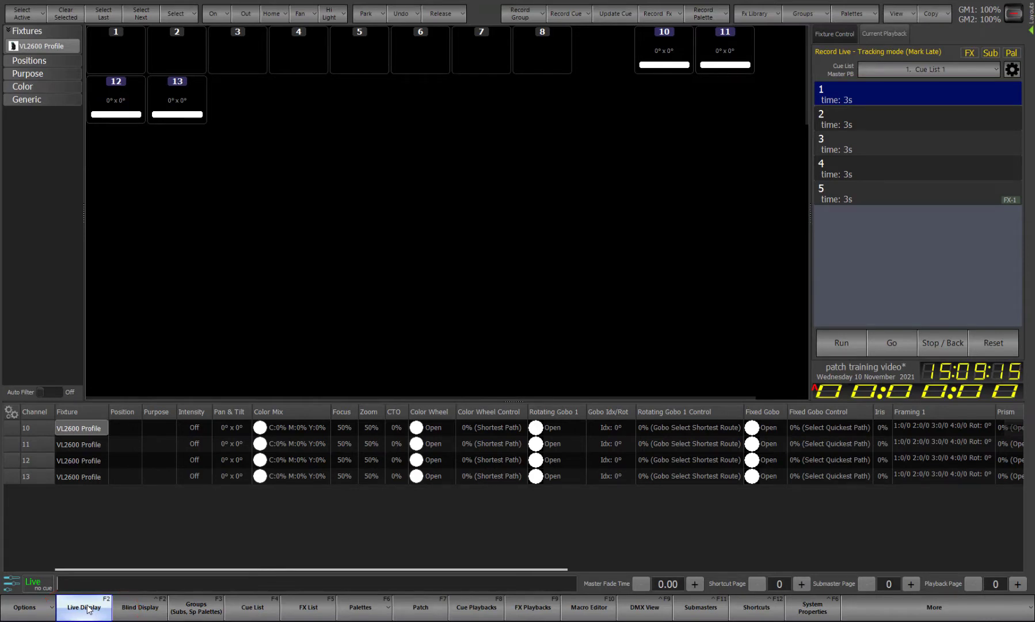
drag(111, 48, 545, 56)
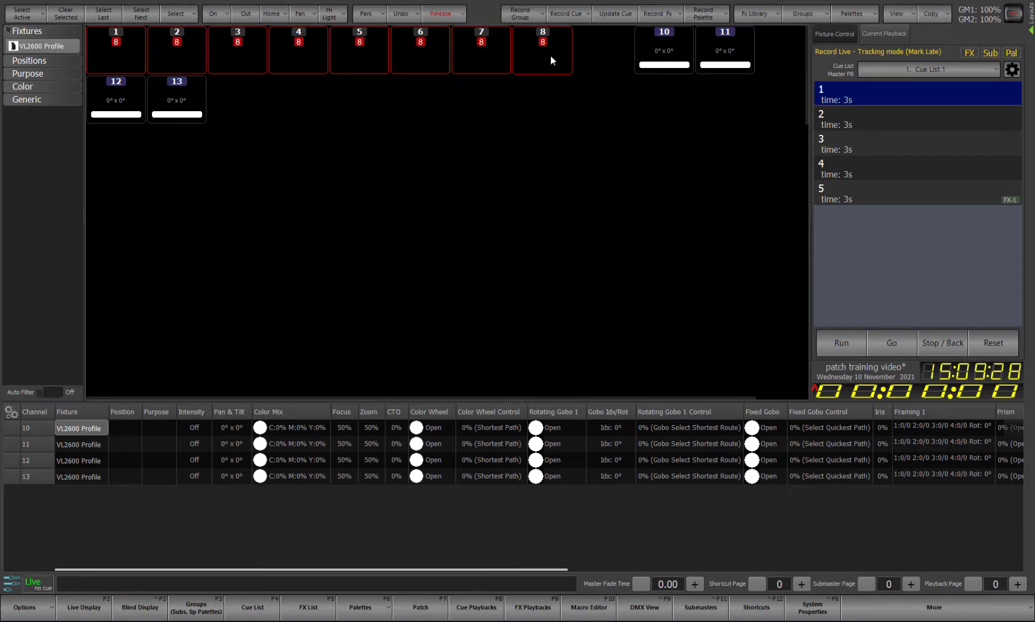
click(447, 21)
Step: Select fixtures 10–13 and add magenta and cyan to their colour mix
drag(675, 46, 732, 55)
drag(109, 100, 192, 103)
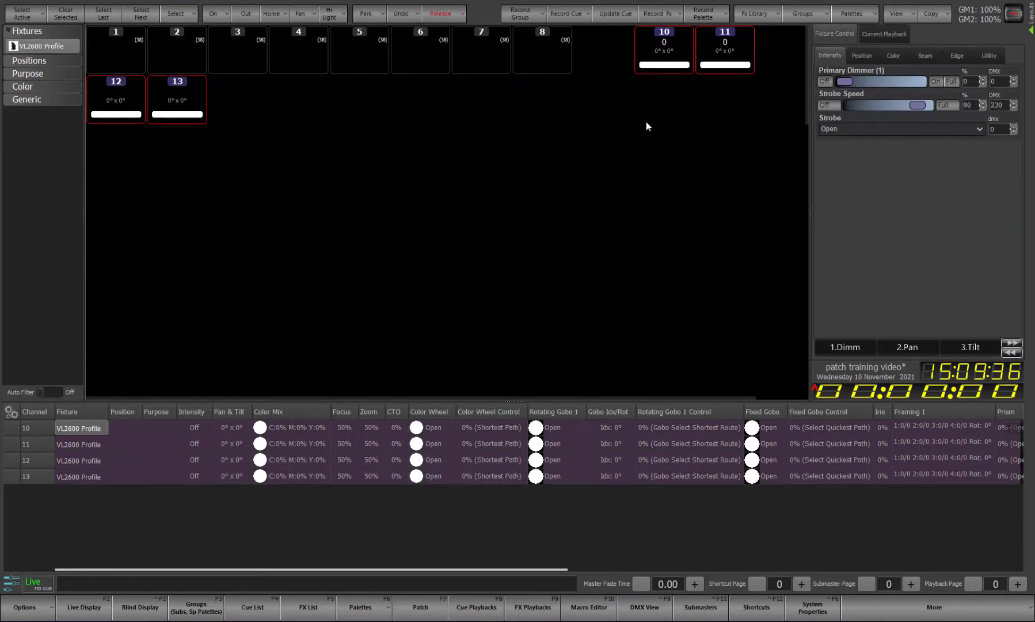
click(890, 55)
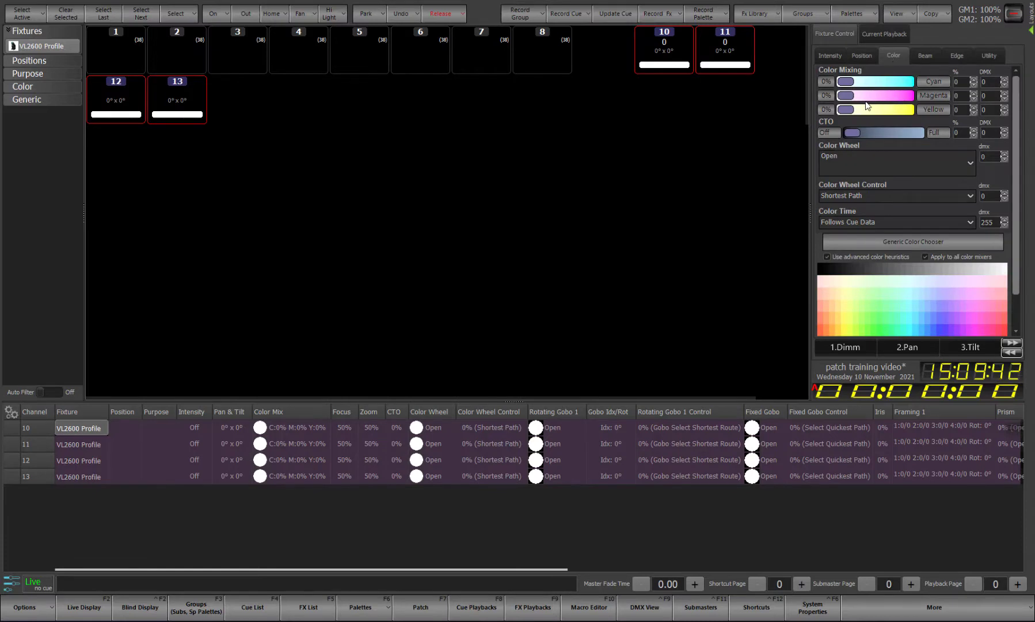
drag(846, 97, 896, 114)
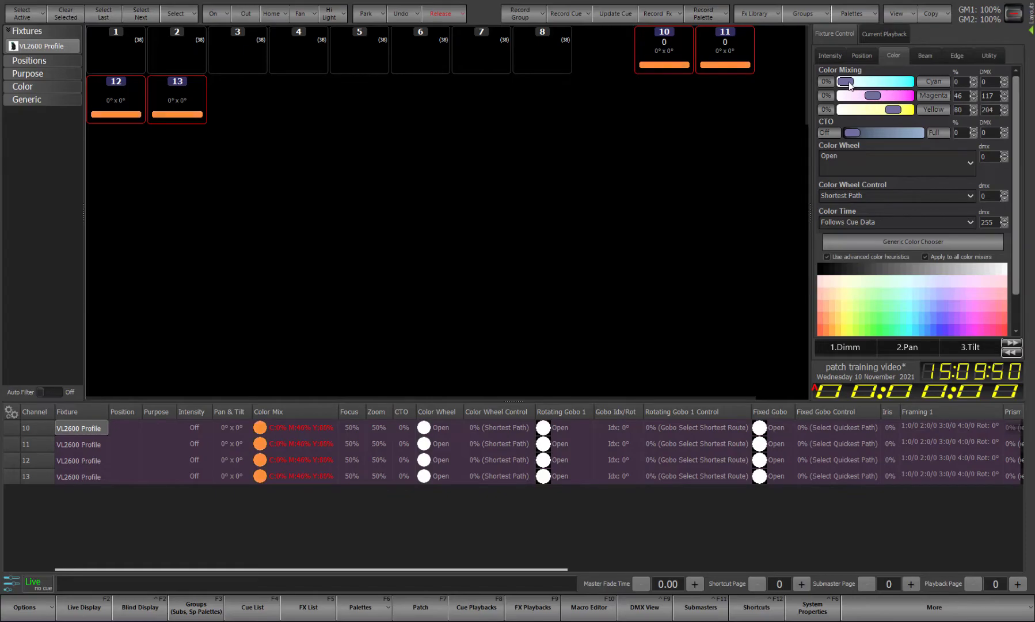
drag(848, 81, 895, 86)
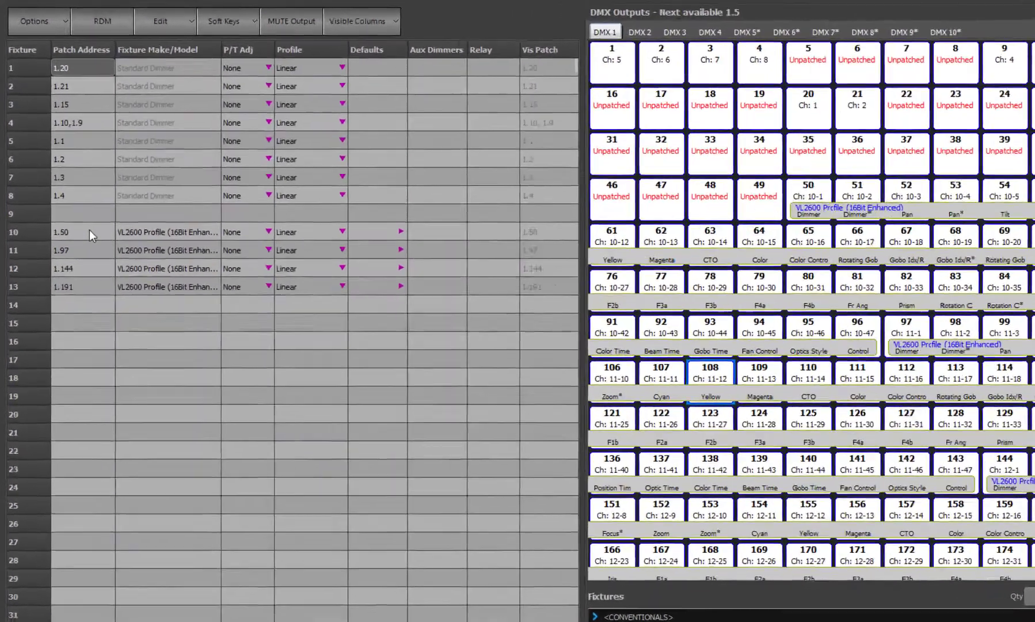
Step: Change fixture 10's patch address from 1.50 to 1.40
double_click(68, 177)
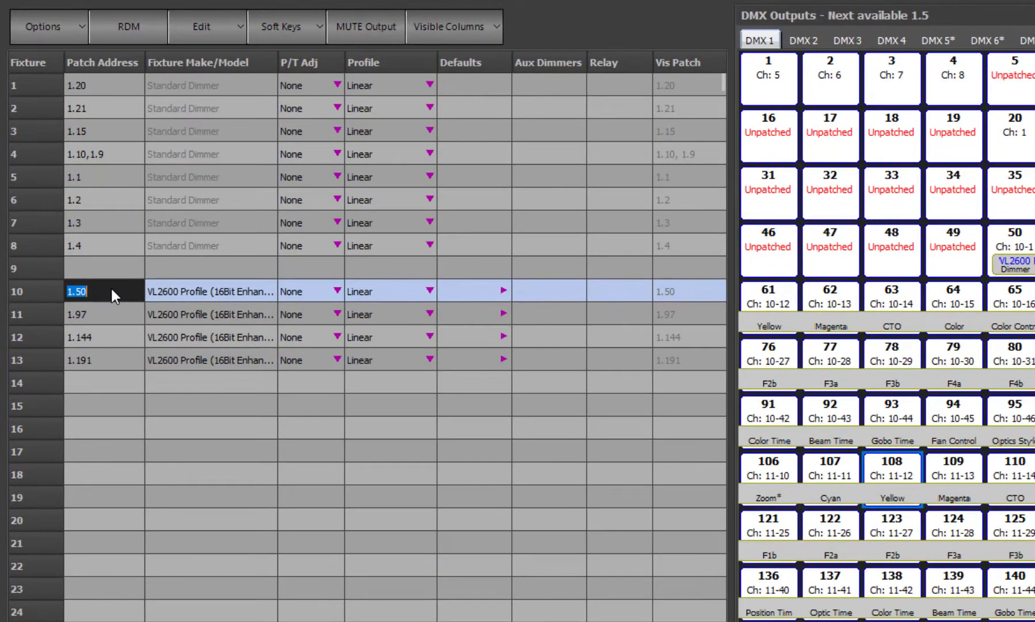
text(40)
key(Return)
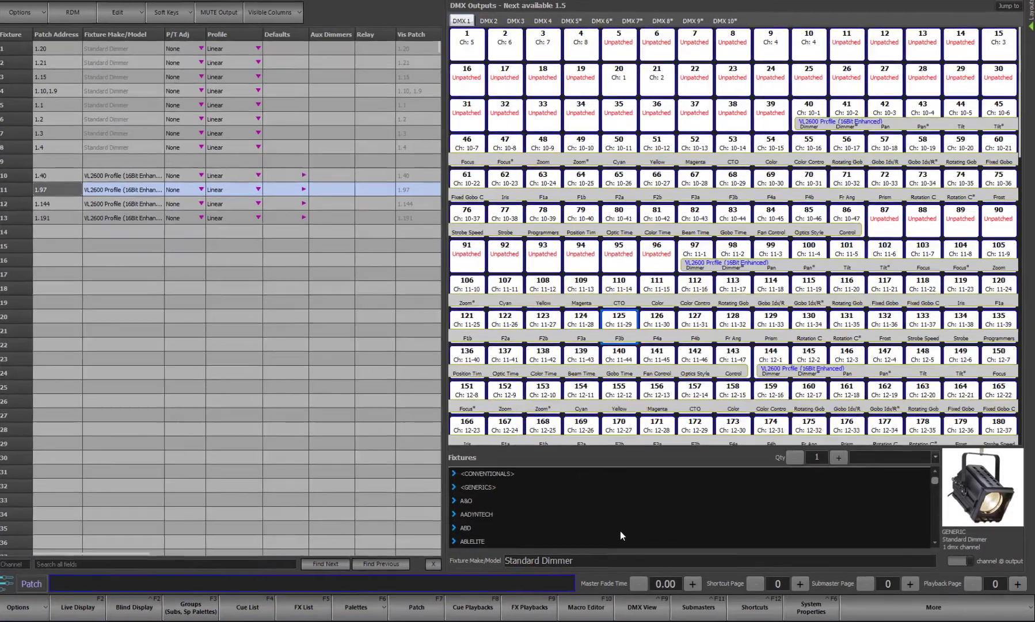
Step: Search 'sl beam 300' and set the fixture type to SHOWLINE SL BEAM 300 FX (Pattern Mode)
click(634, 559)
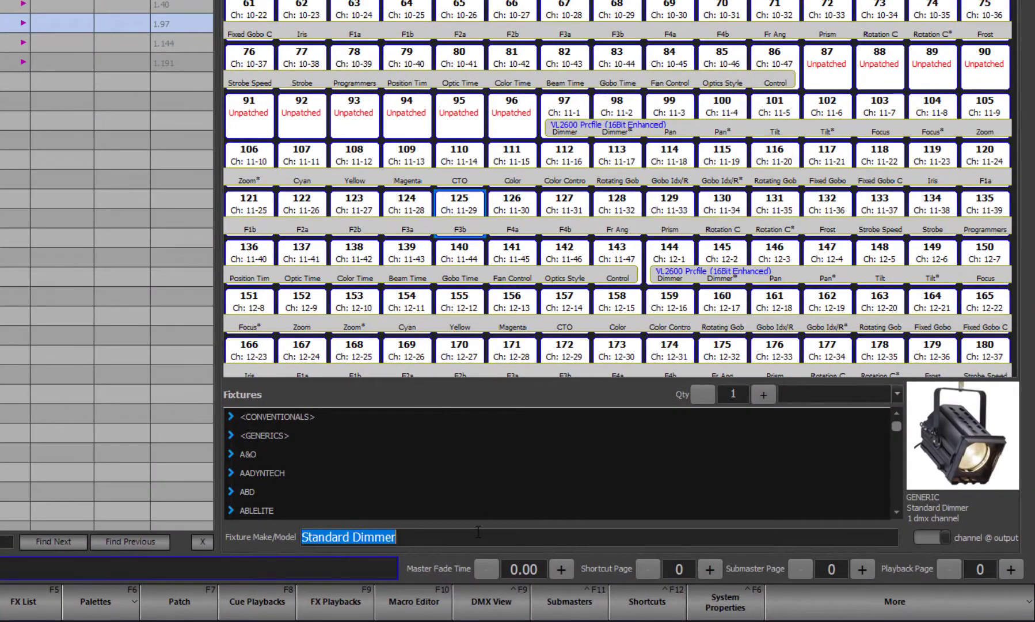
text(sl bea)
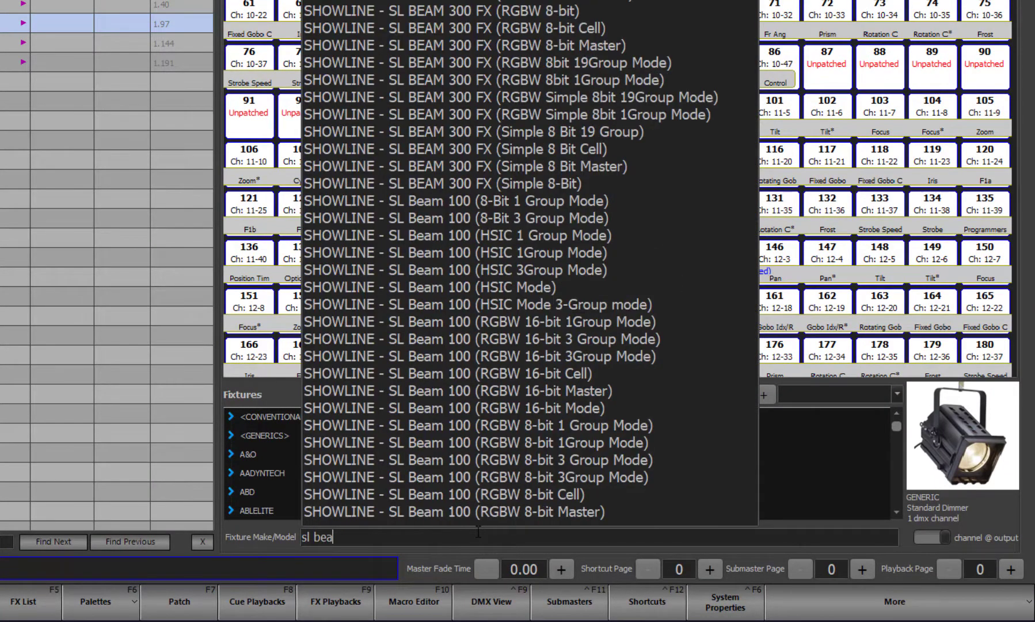
text(m 300)
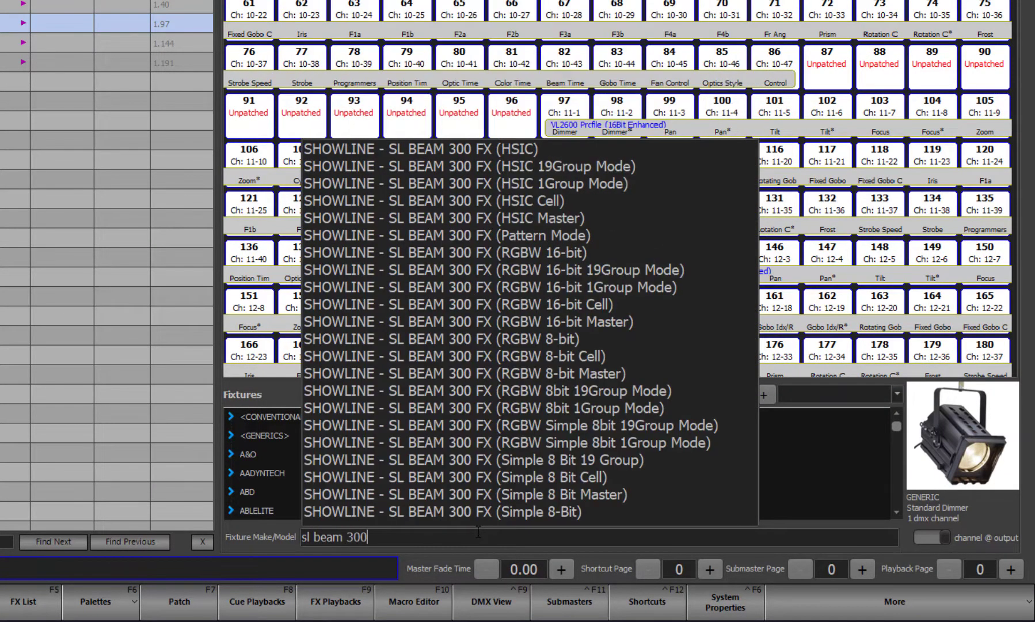
key(Up)
key(Up)
key(Up)
key(Up)
key(Up)
key(Up)
key(Up)
key(Up)
key(Up)
key(Up)
key(Up)
key(Up)
key(Up)
key(Up)
key(Up)
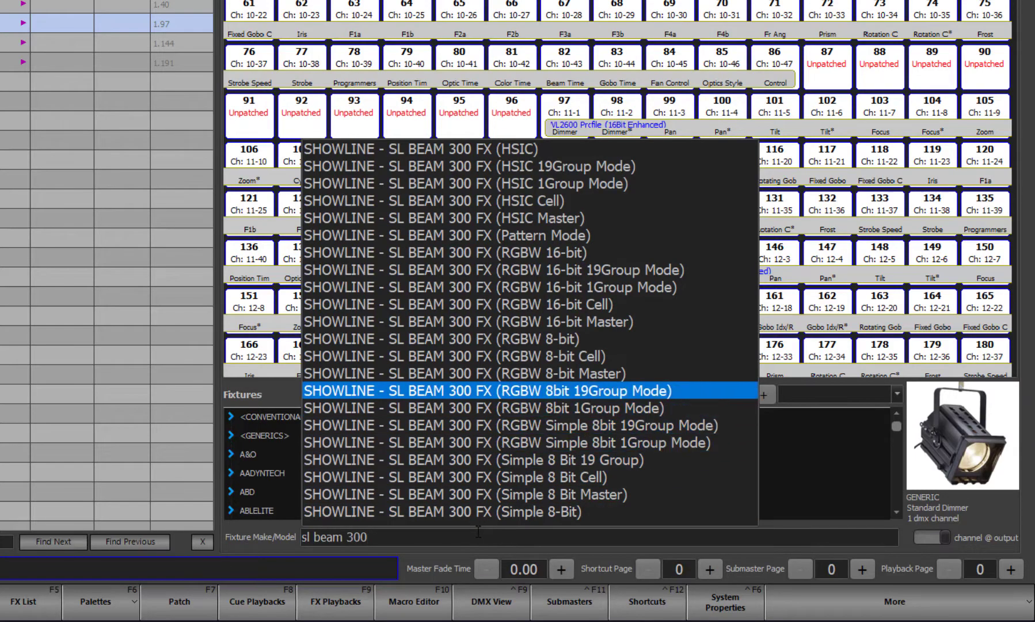
key(Up)
key(Up)
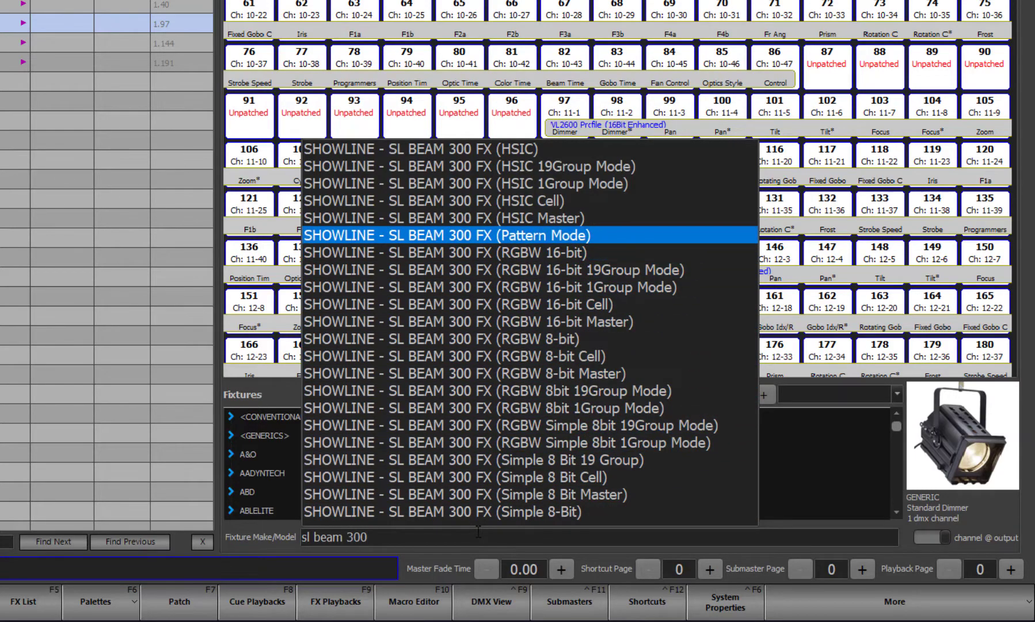
key(Return)
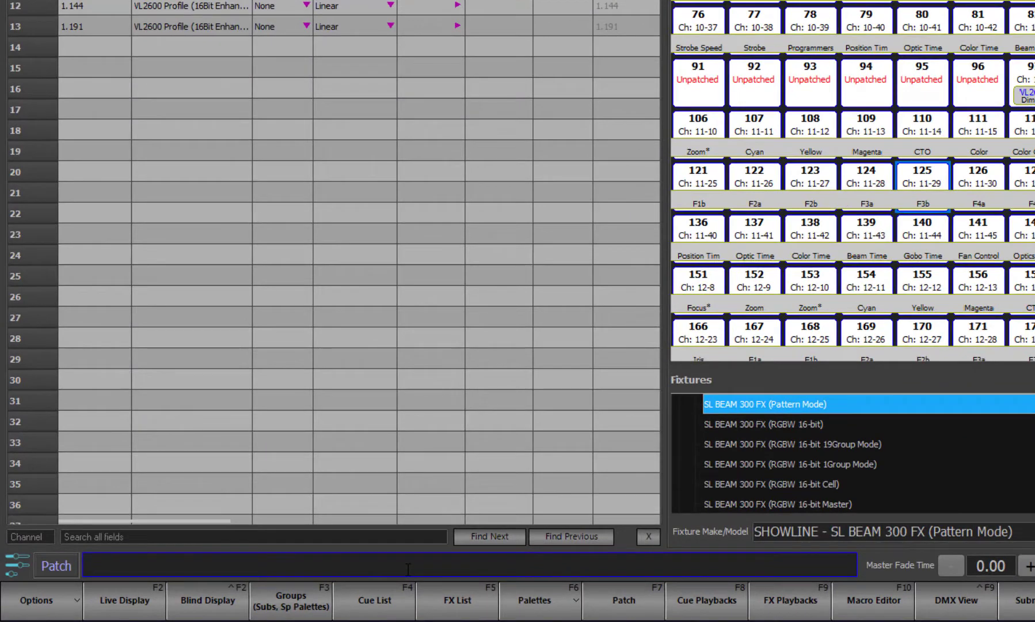
text(21/26@)
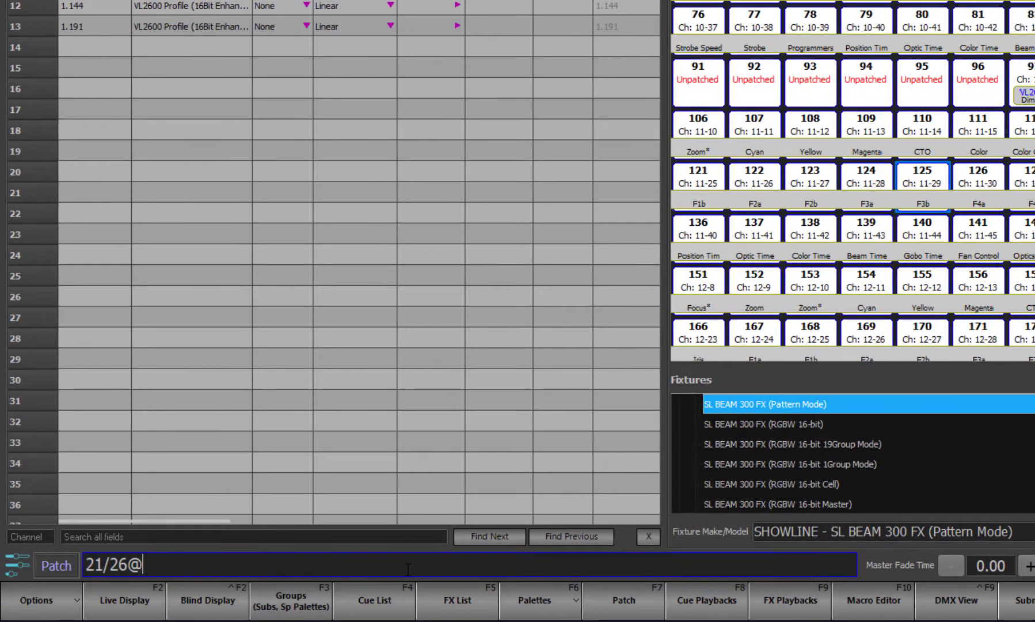
text(2.1)
key(Return)
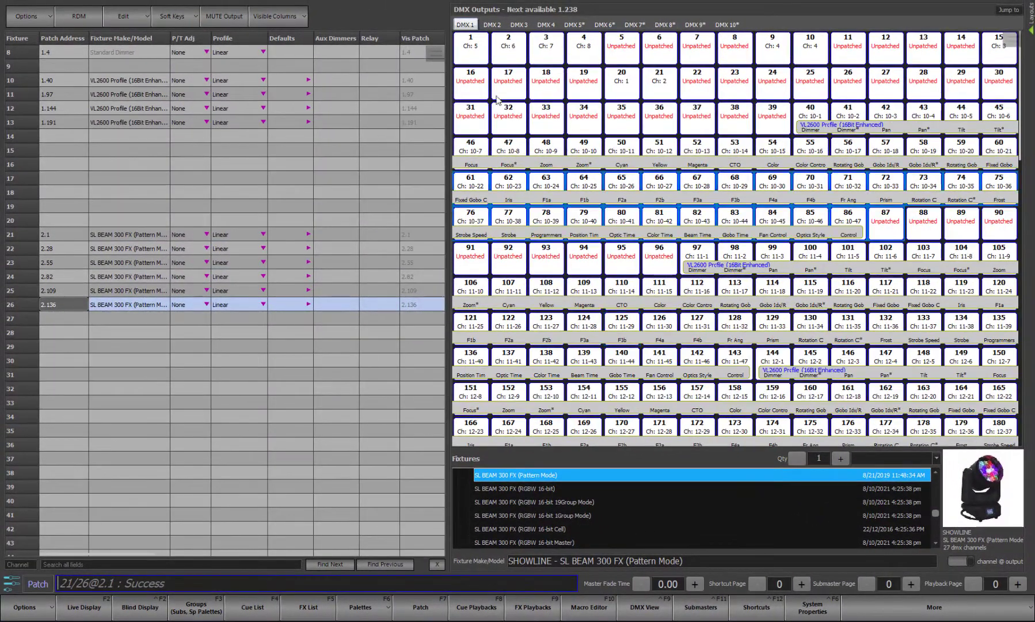
Step: Show universe 2 in the DMX grid, discard trial commands, and unpatch fixture 6 with 6@
click(496, 27)
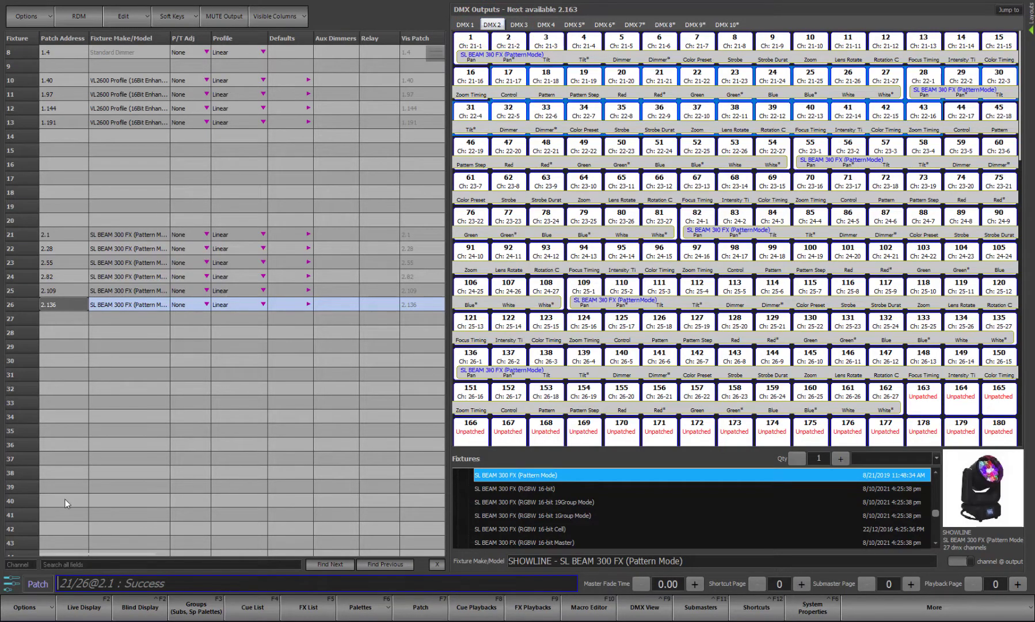
text(1)
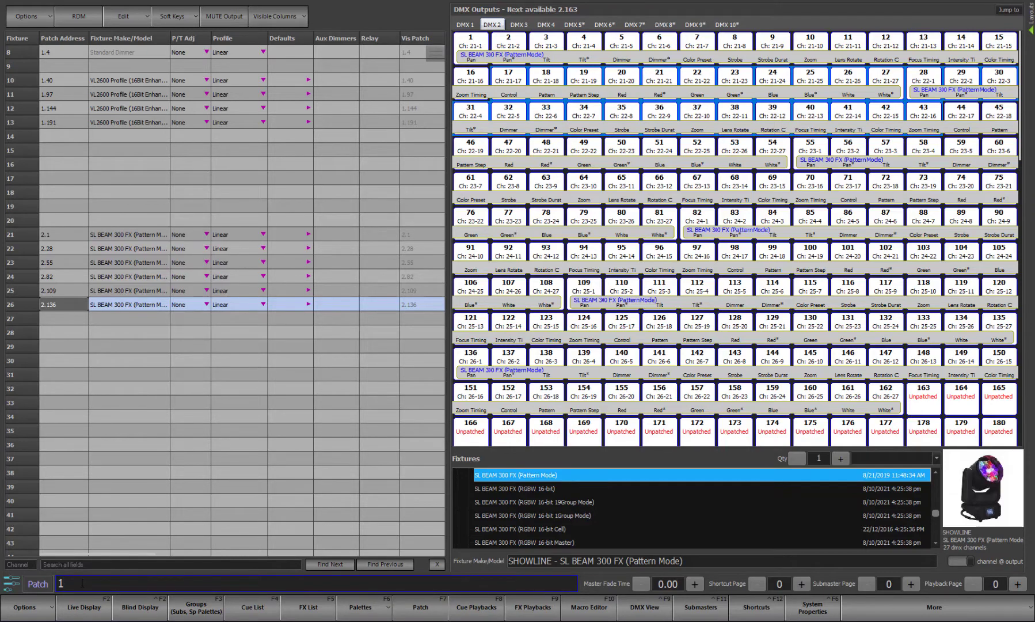
text(+2+3 @)
key(BackSpace)
key(BackSpace)
key(BackSpace)
key(BackSpace)
key(BackSpace)
key(BackSpace)
key(Return)
text(1/10-)
text(5@)
text(2.1)
key(Return)
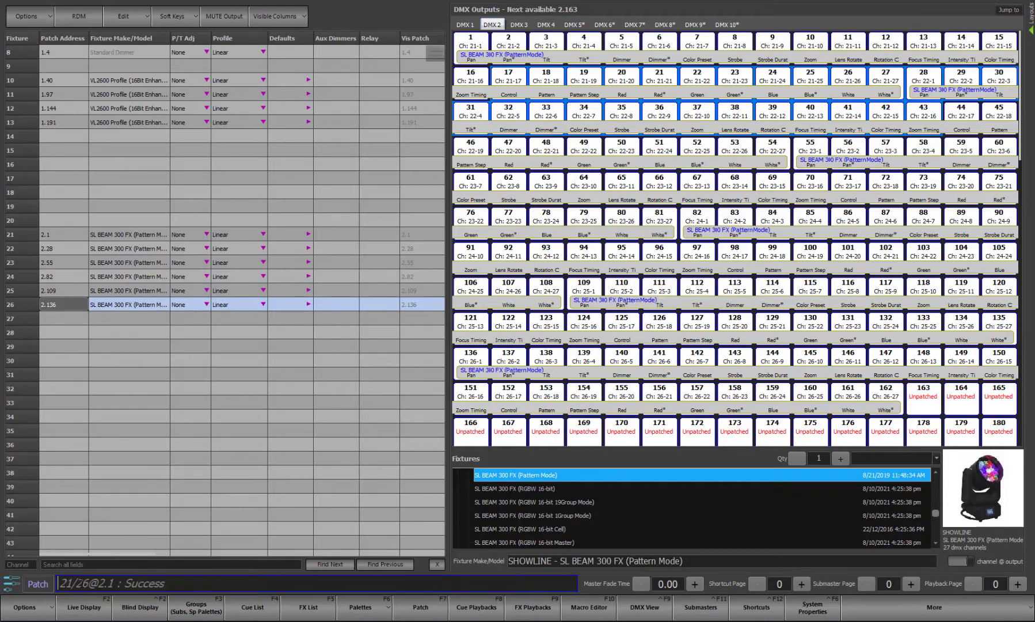
text(6@)
key(Return)
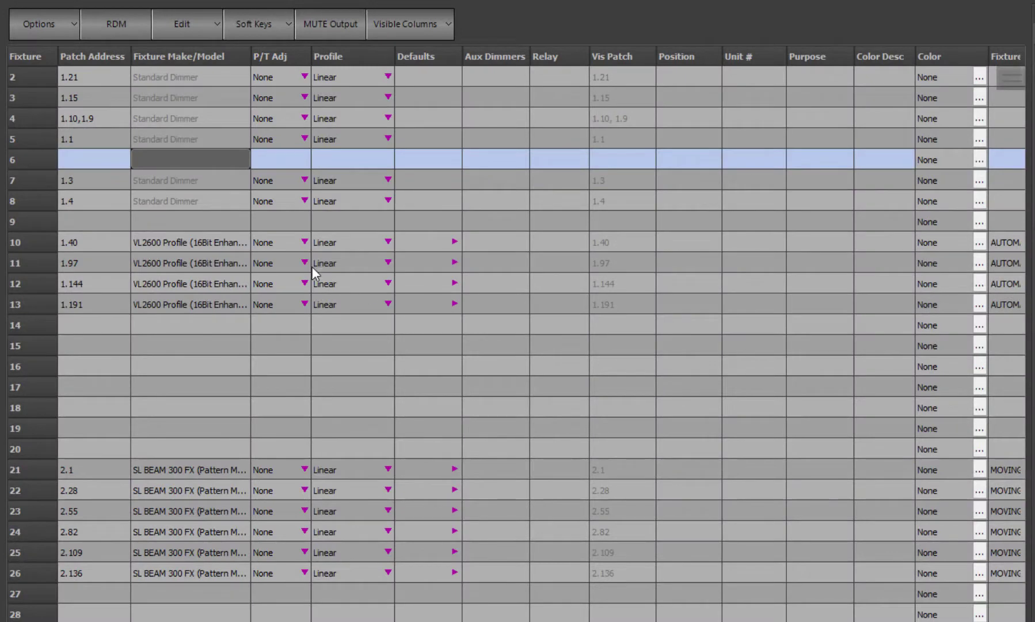
Step: Set fixture 10's pan/tilt adjustment to Flip Pan
click(296, 242)
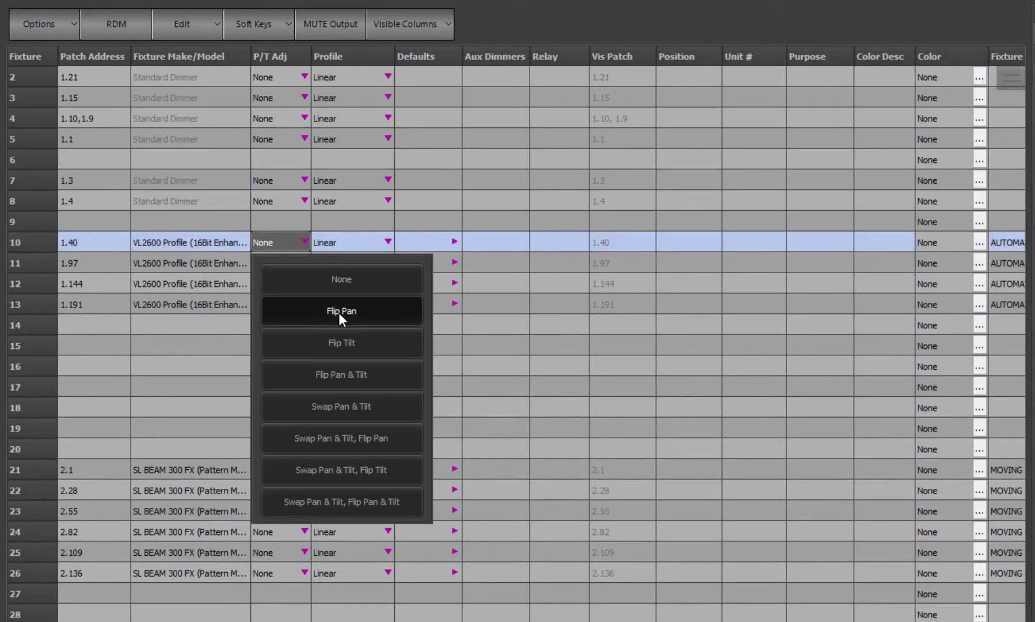
click(339, 313)
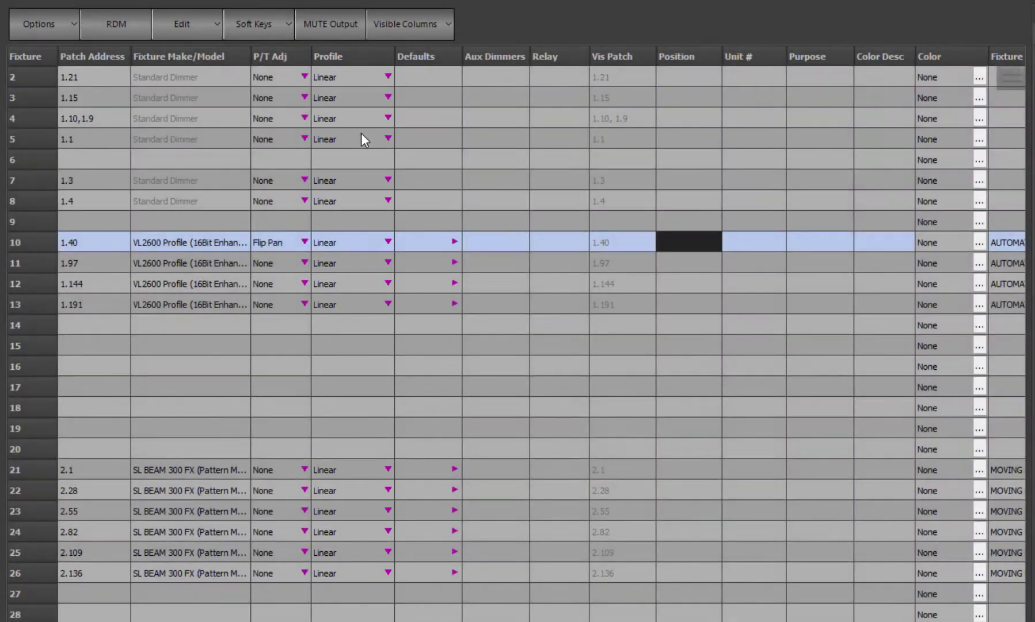
Step: Change fixture 5's dimmer profile from Linear to the Non dim curve
click(374, 138)
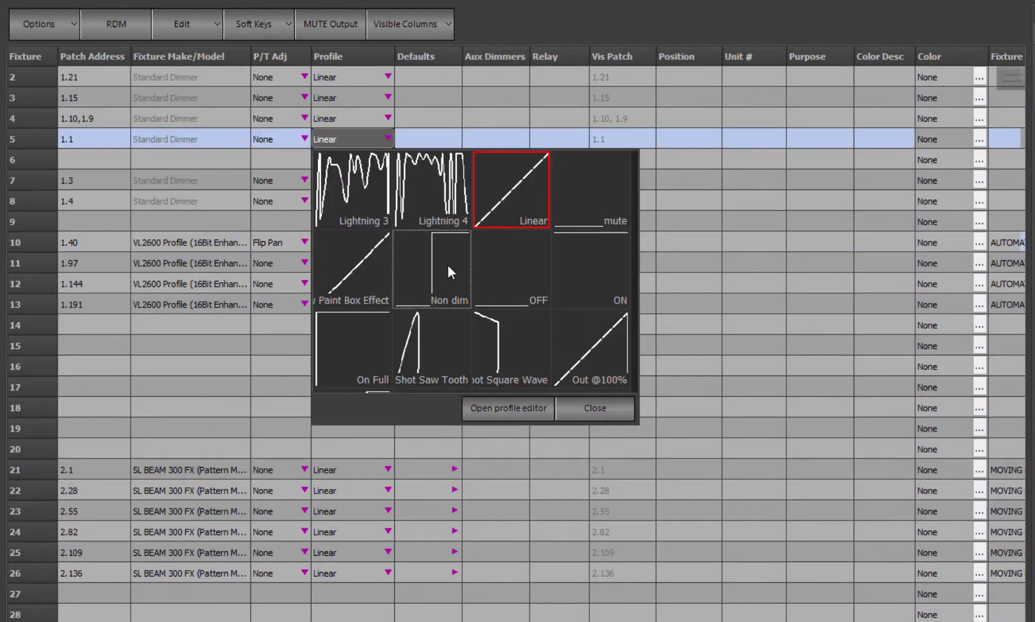
click(448, 265)
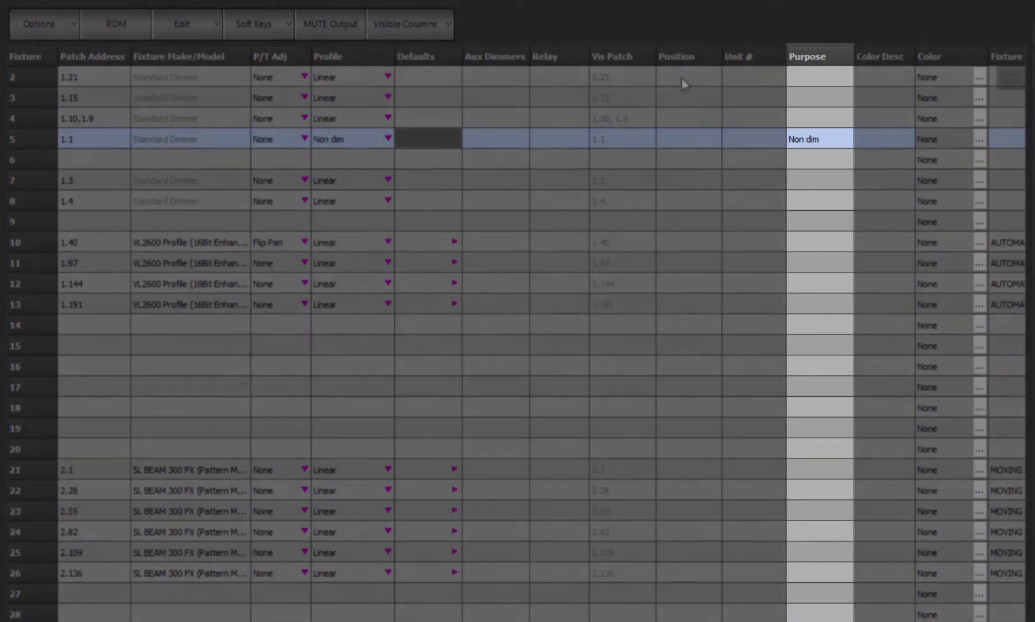
Step: Enter positions Bridge 1, LX2 and LX3 for the fixtures starting at fixture 2
click(683, 80)
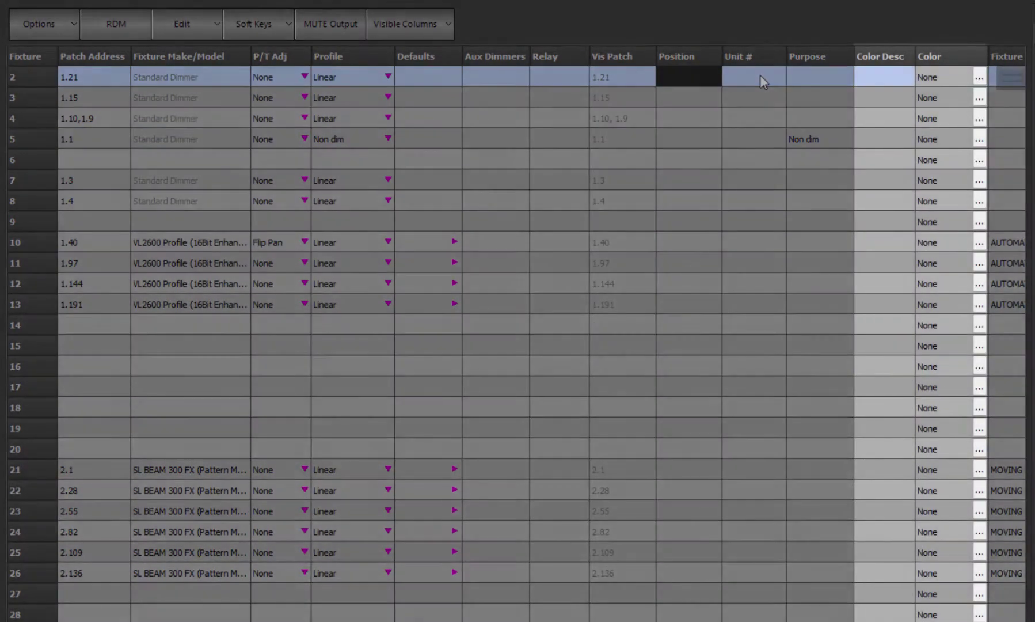
text(Brid)
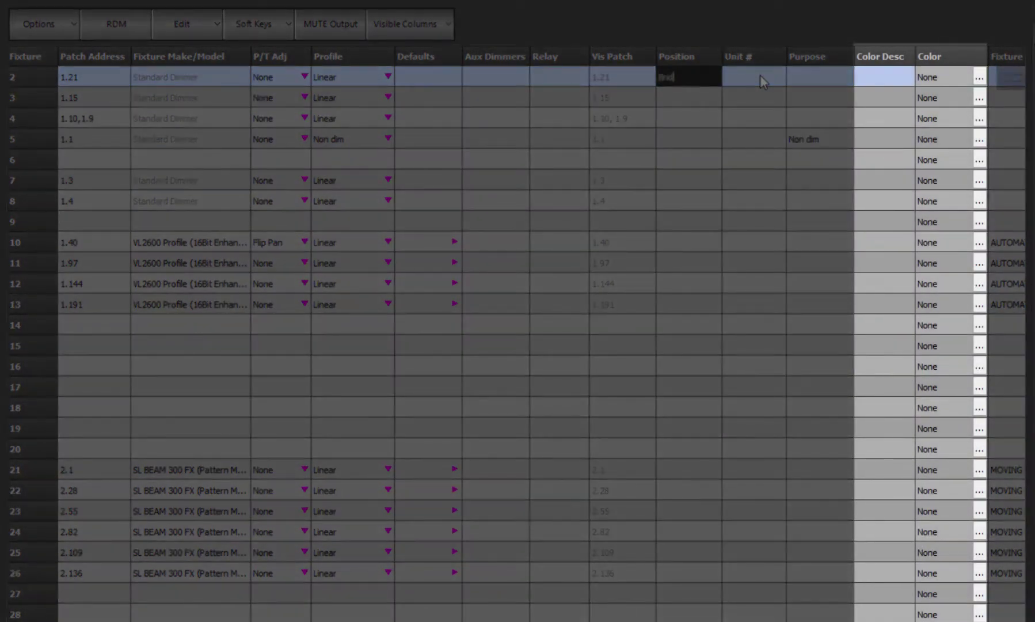
text(ee)
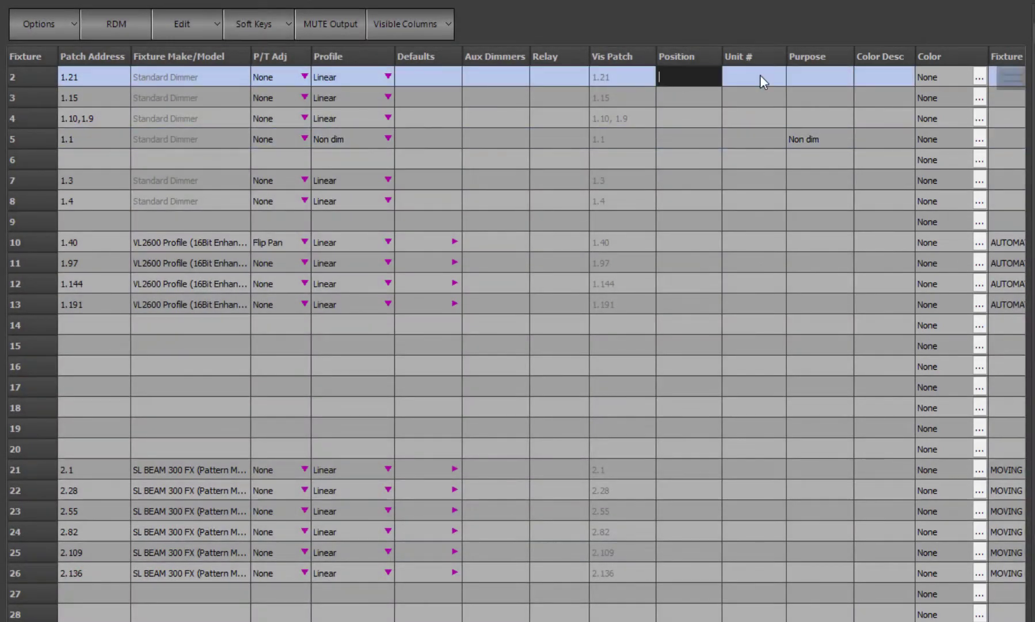
text(Bridge 1)
key(Return)
key(Down)
text(LX2)
key(Return)
key(Down)
key(Down)
text(LX3)
key(Return)
Step: Enter purposes Front Light, Special and Back light, plus Back Light for fixture 7
key(Up)
key(Up)
key(Up)
key(Up)
key(Up)
key(Up)
key(Right)
key(Right)
text(Front Light)
key(Return)
text(Special)
key(Return)
text(Back light)
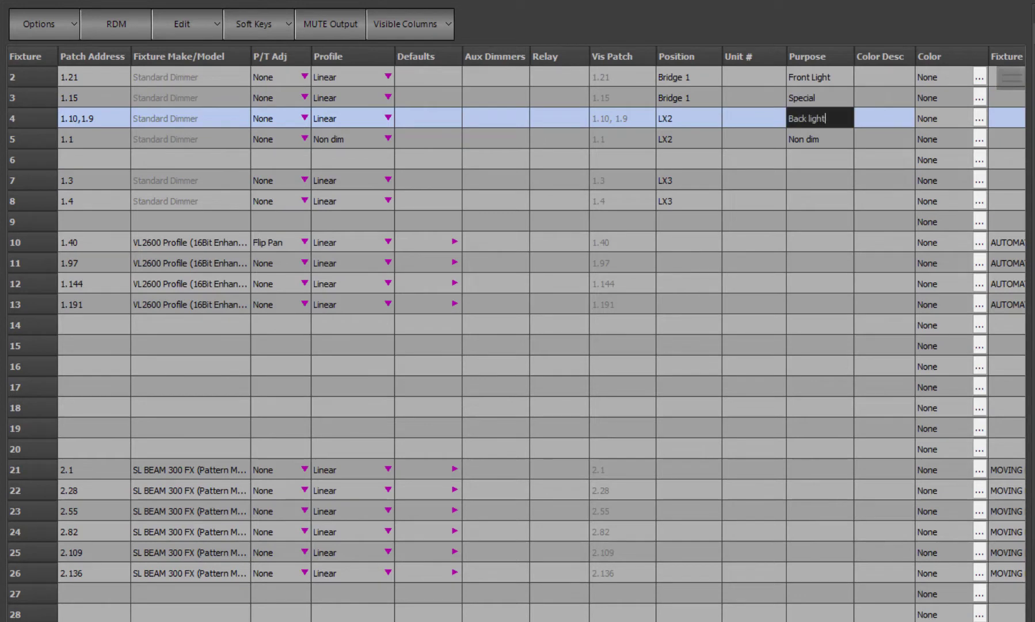
key(Return)
key(Down)
key(Down)
text(Back Light)
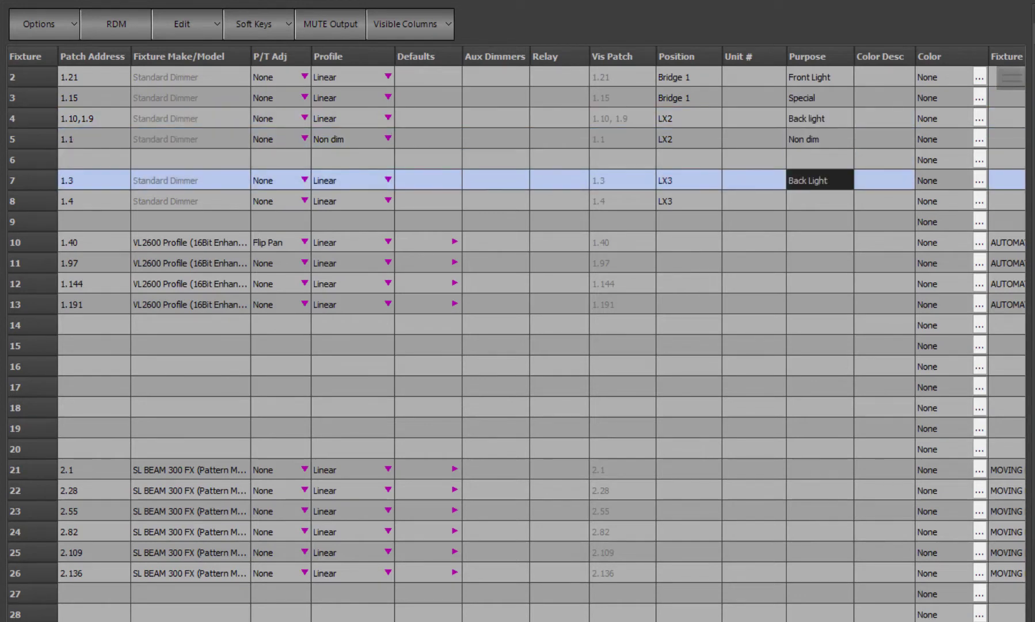
key(Return)
Step: Enter colours R26, L199 and Green for fixtures 2, 3 and 4
click(943, 118)
click(943, 77)
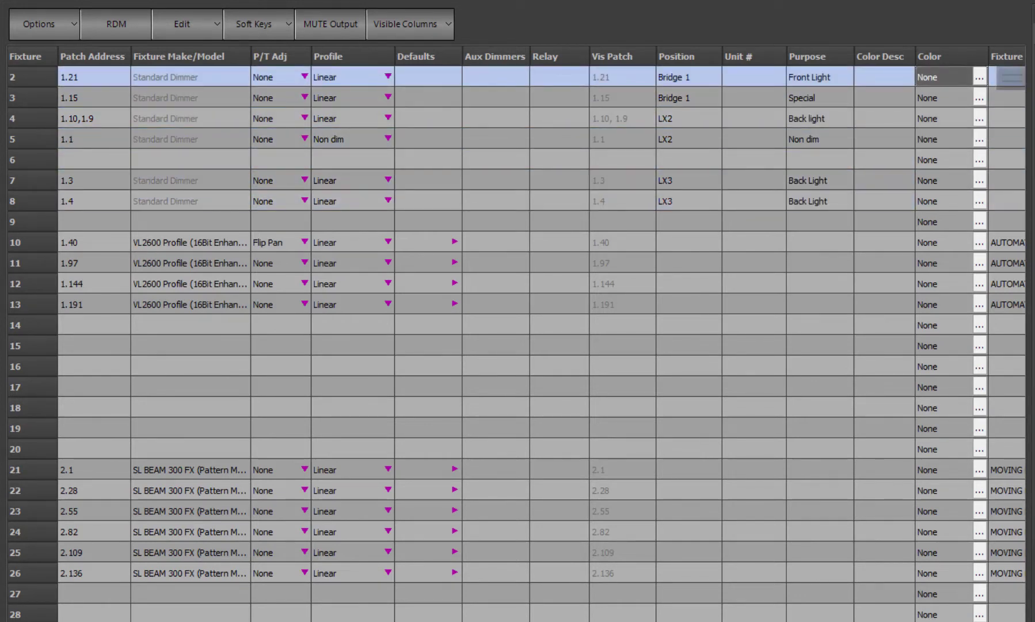
text(R26)
key(Return)
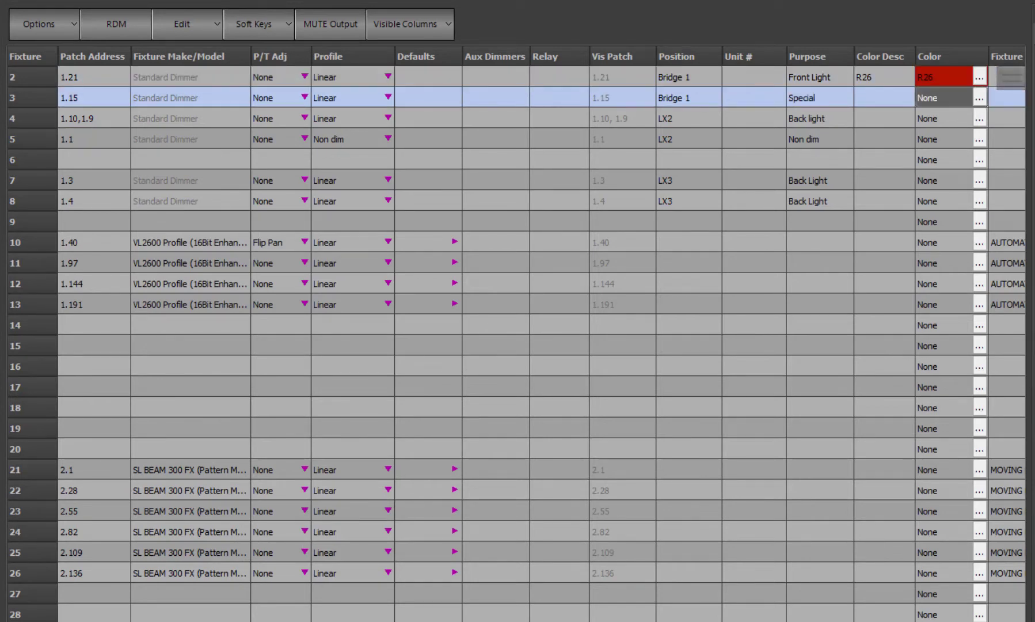
text(L199)
key(Return)
text(Green)
key(Return)
Step: Enter colours Blue for fixture 5, Yellow for fixture 7 and L196 for fixture 8
text(Blue)
key(Return)
text(Yellow)
key(Return)
key(Down)
key(Up)
text(L196)
key(Return)
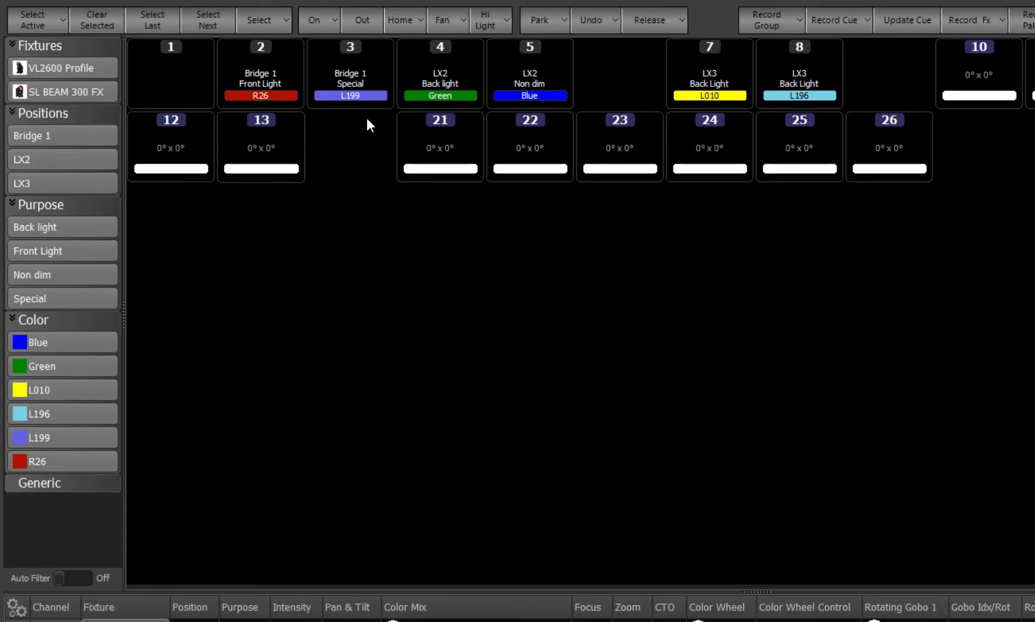
Step: Quick-select the fixtures whose purpose is Front Light
click(276, 25)
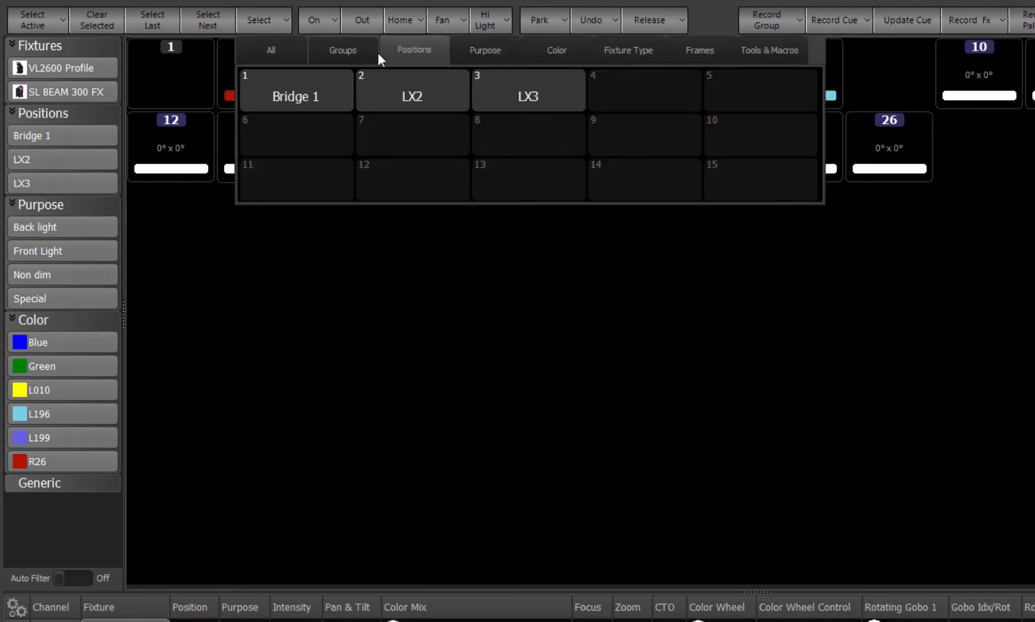
click(499, 50)
click(448, 88)
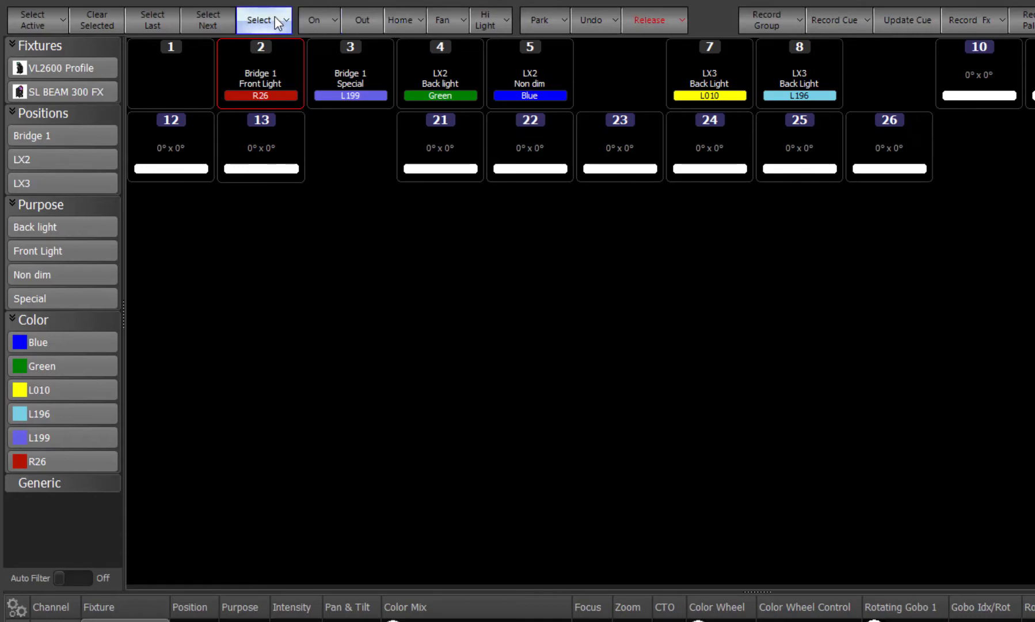
Step: Quick-select the fixtures in the Green colour group
click(275, 18)
click(553, 49)
click(441, 96)
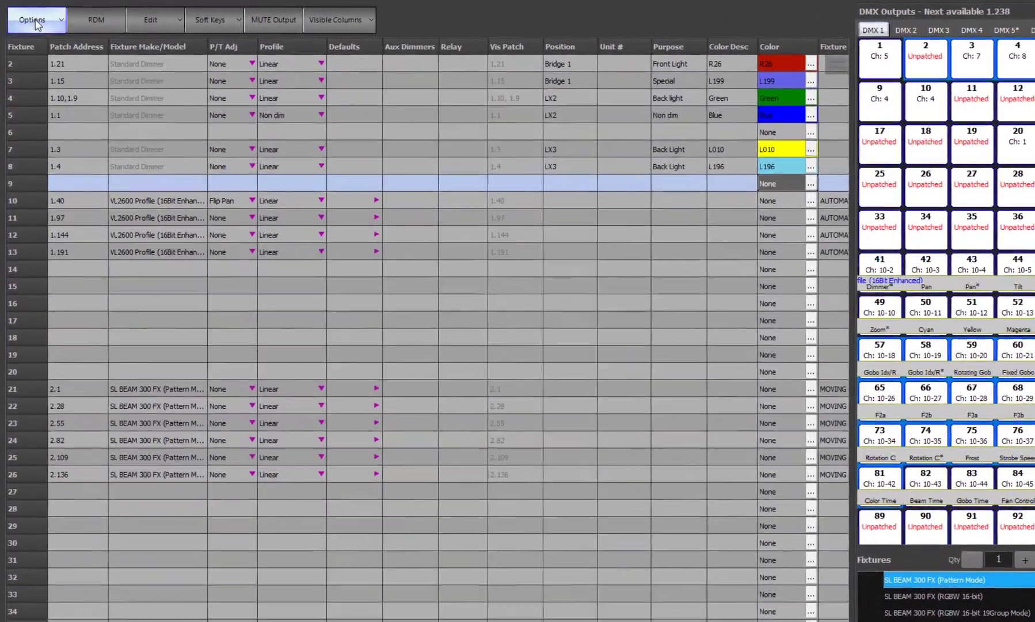
Step: Browse the Clear patch options, then open and cancel Fixture Type Exchange
click(35, 22)
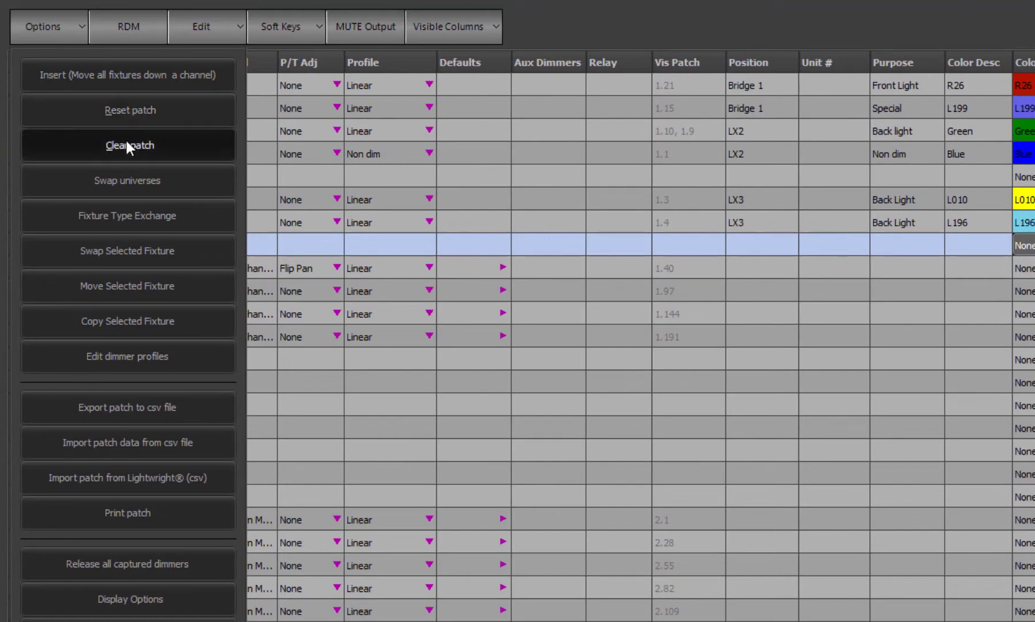
click(126, 140)
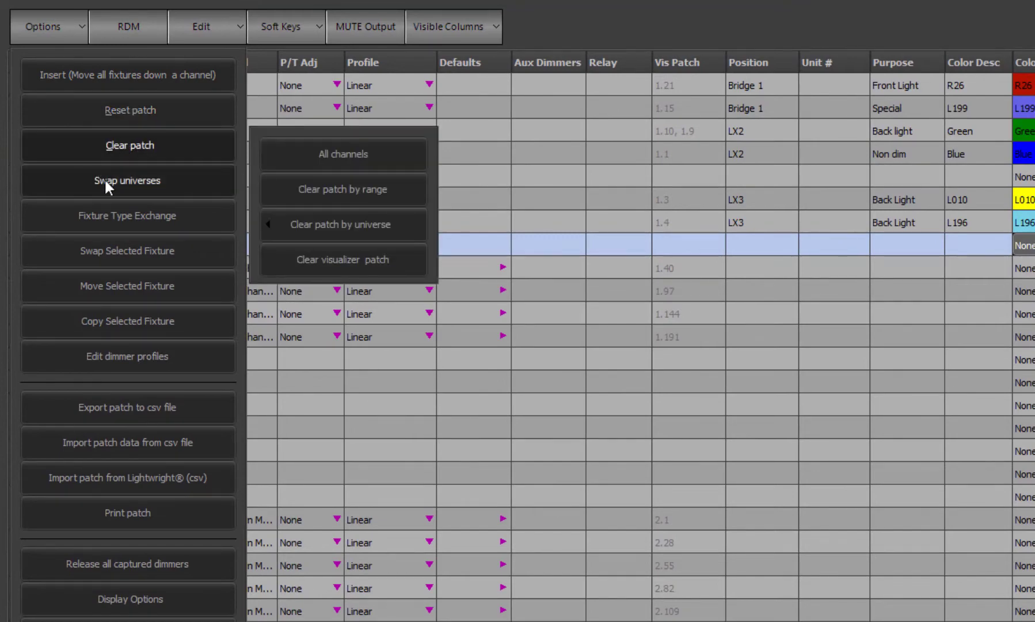
click(113, 214)
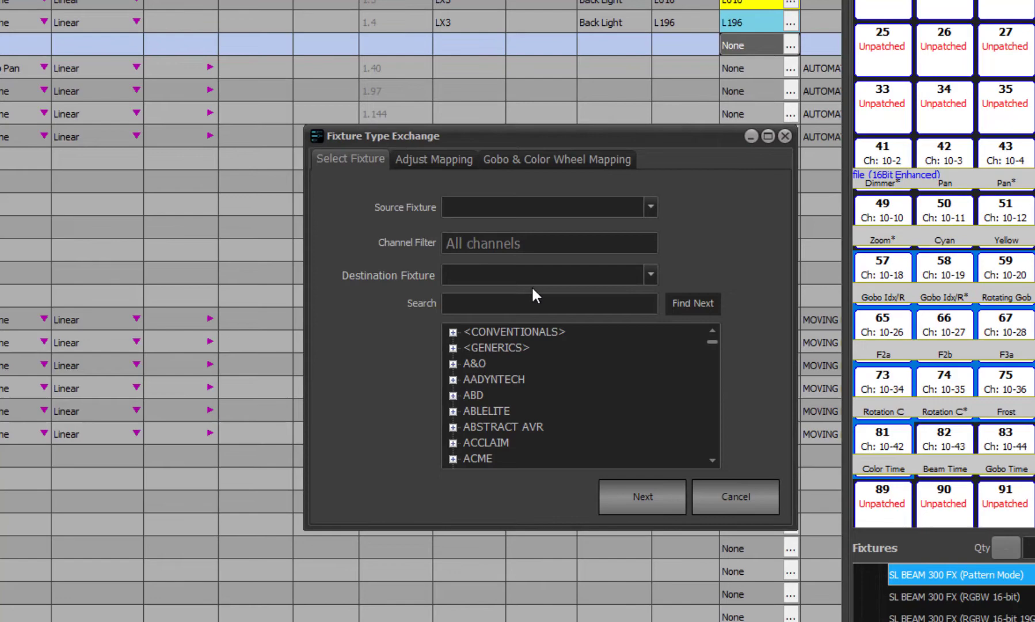
click(735, 495)
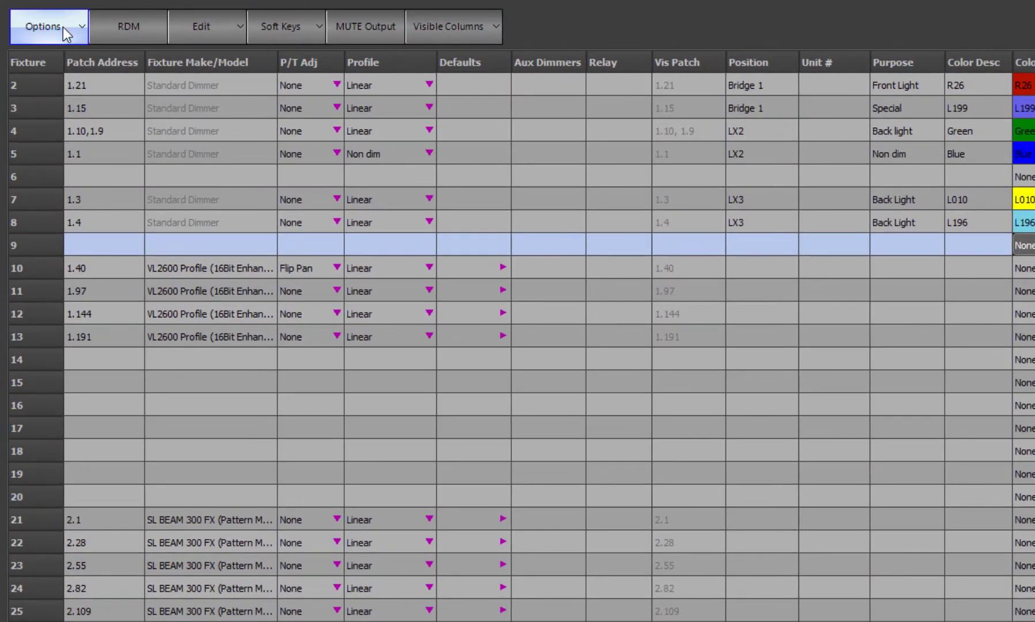
Step: Check the patch Display Options and open the RDM Control window
click(63, 29)
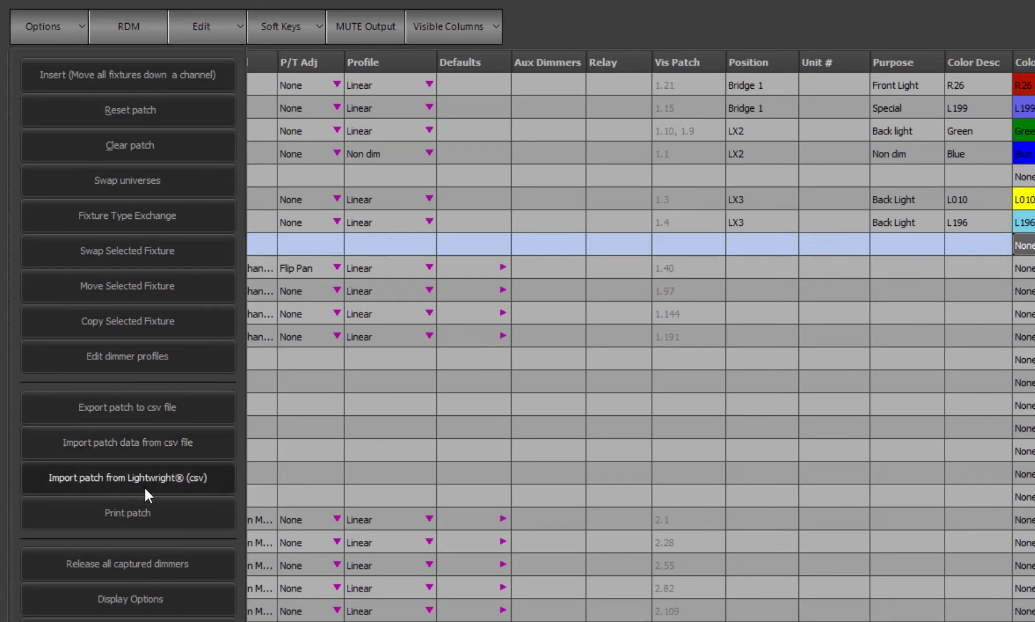
click(171, 597)
click(137, 33)
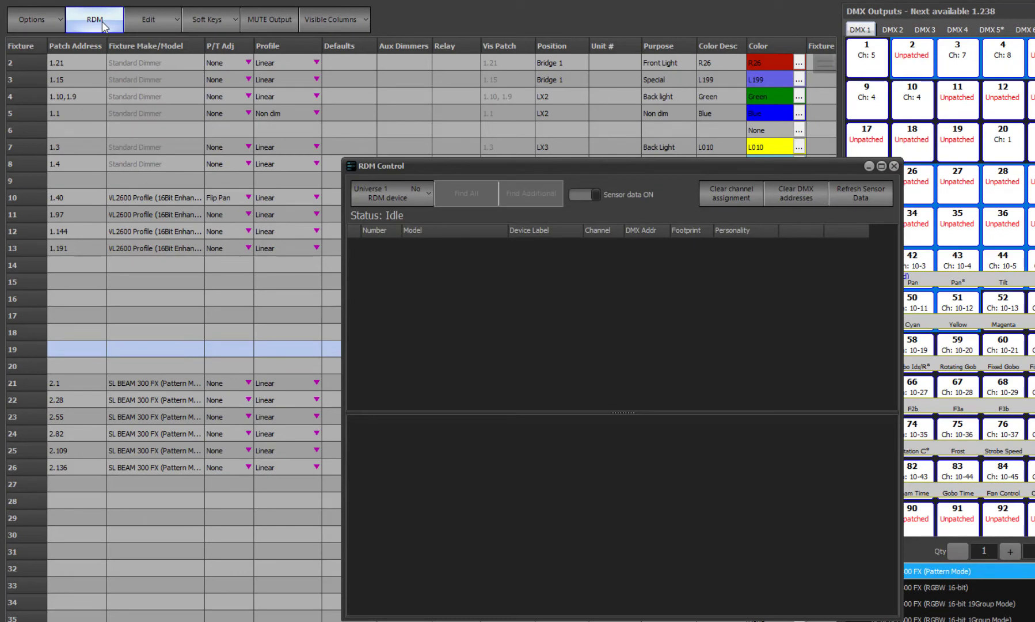
Step: Close RDM Control, browse the Edit menu, and show the patch Soft Keys panel
click(895, 166)
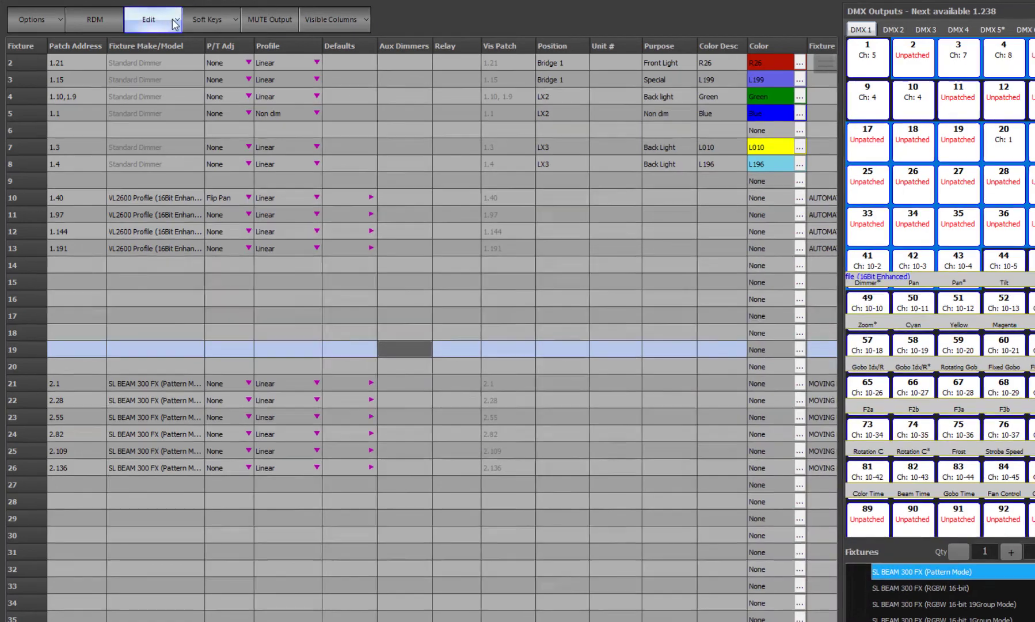
click(175, 25)
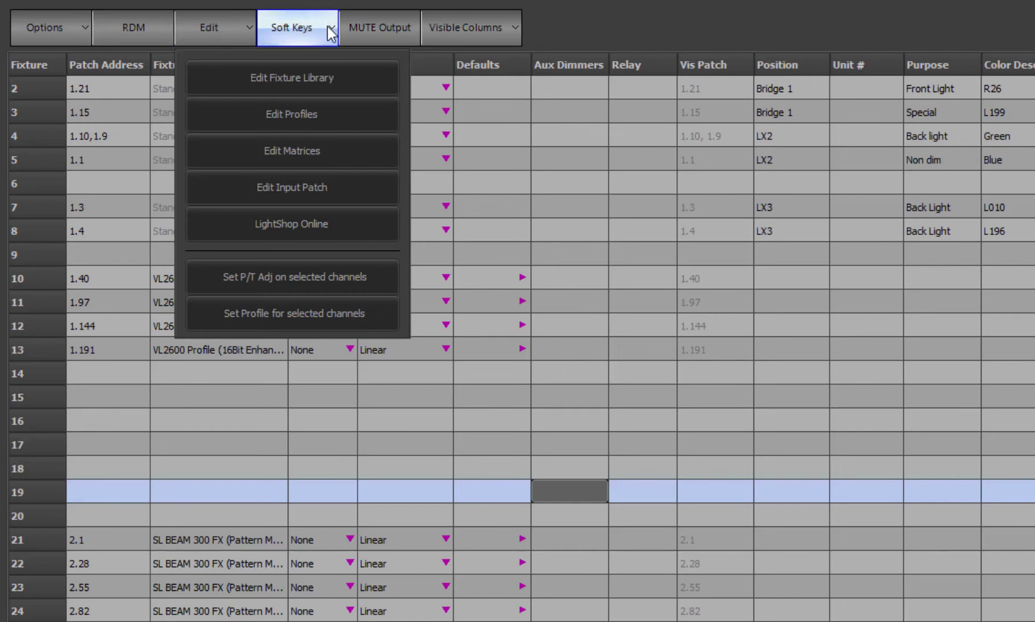
click(299, 34)
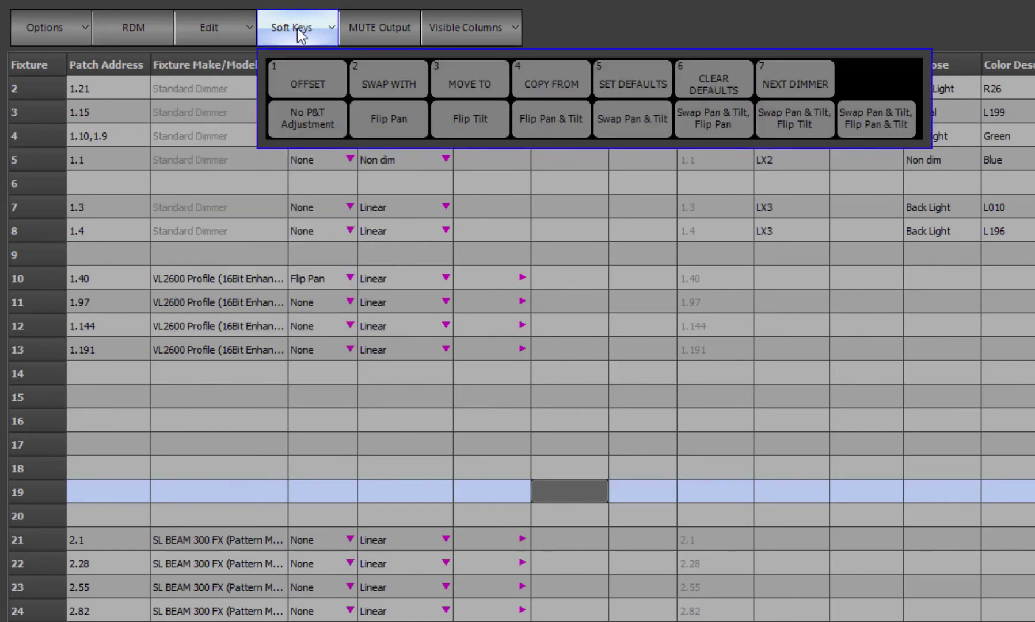
Step: Close the Soft Keys panel and open the Visible Columns list
click(382, 28)
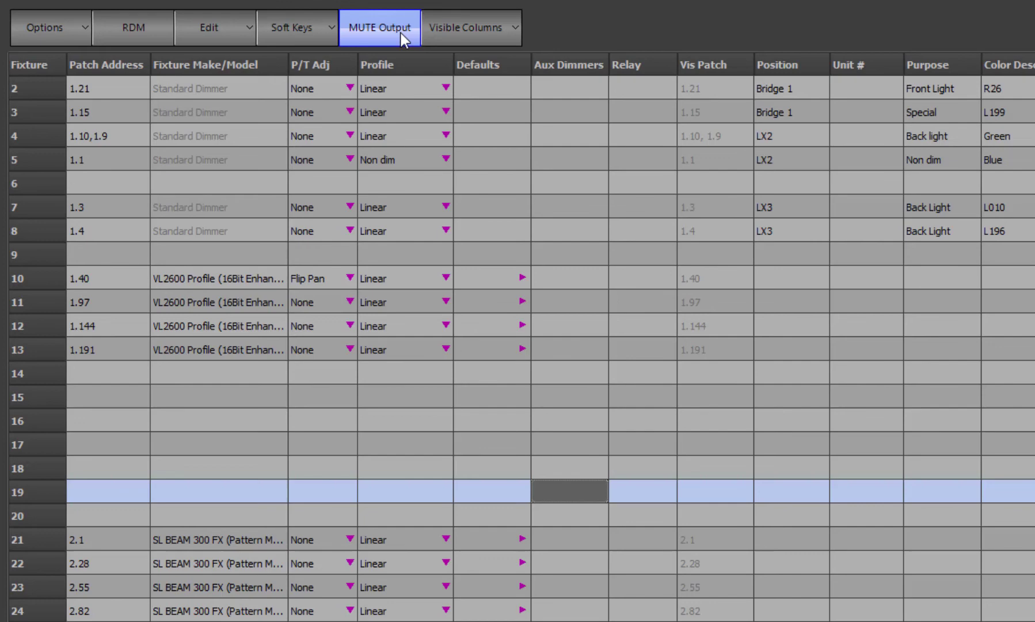
click(509, 38)
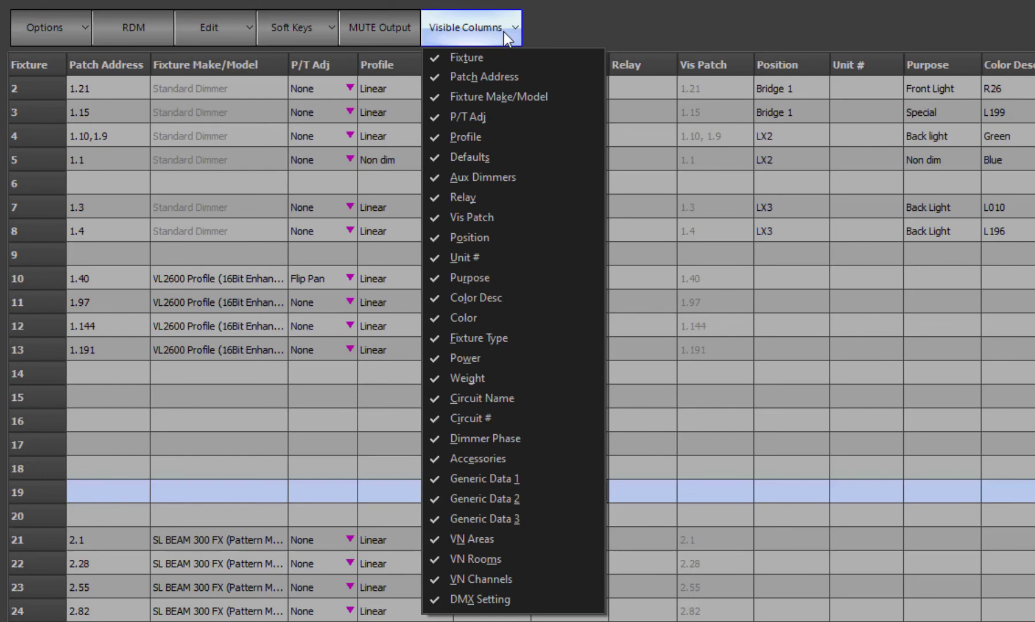